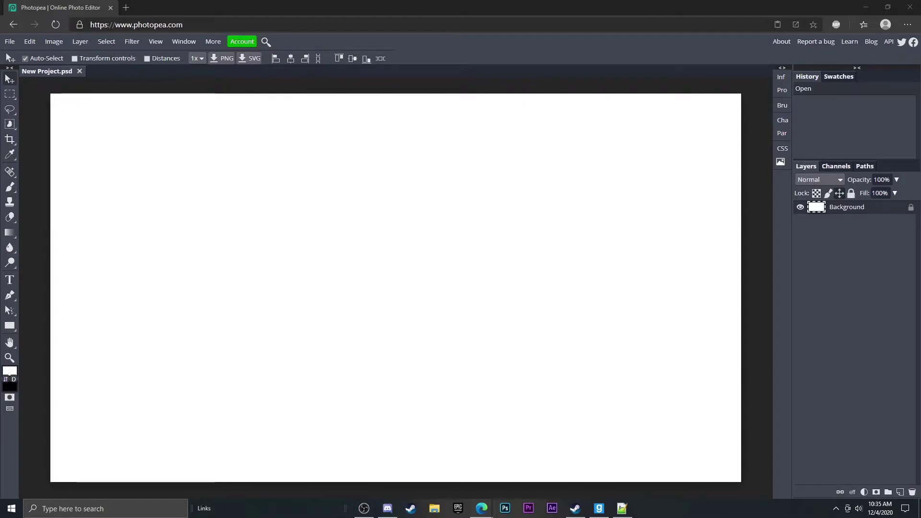
Paste the portrait as Layer 1 and centre it horizontally, with the jacket touching the canvas bottom
{"action": "left_click", "coordinate": [347, 257]}
{"action": "key", "text": "ctrl+v"}
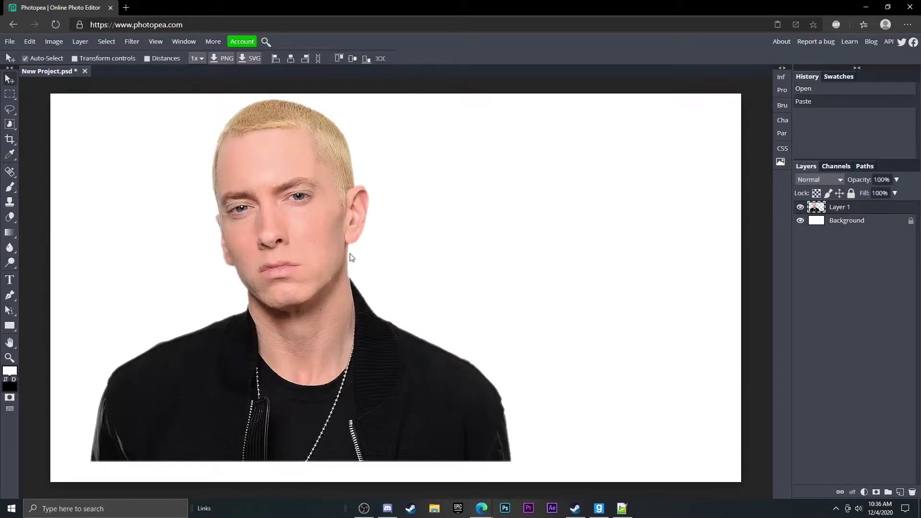
{"action": "left_click_drag", "start_coordinate": [355, 293], "coordinate": [442, 307]}
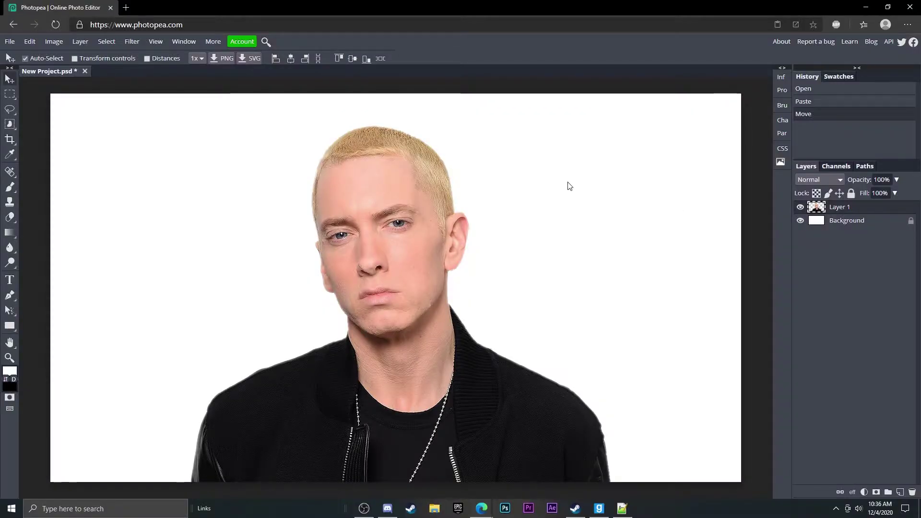
Paste the misty forest as Layer 2 covering the canvas and lower its opacity to 42%
{"action": "key", "text": "ctrl+v"}
{"action": "left_click_drag", "start_coordinate": [531, 212], "coordinate": [451, 250]}
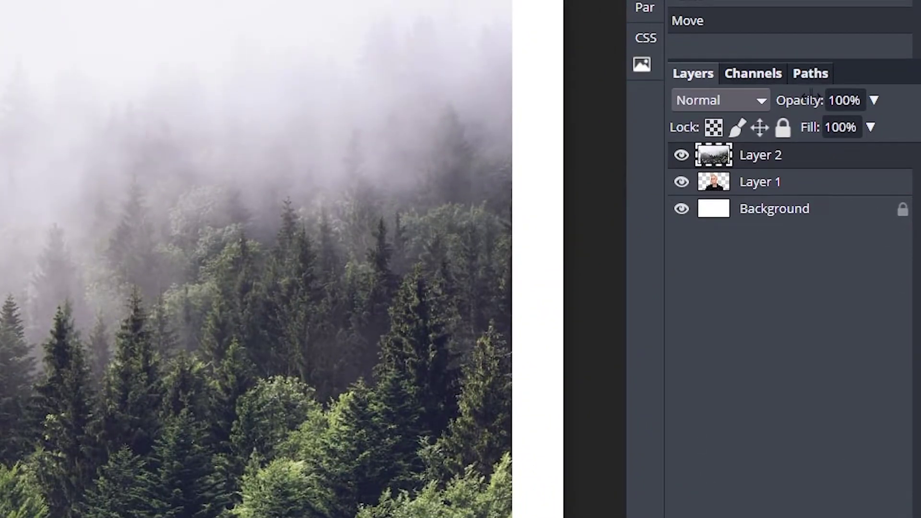
{"action": "left_click", "coordinate": [872, 155]}
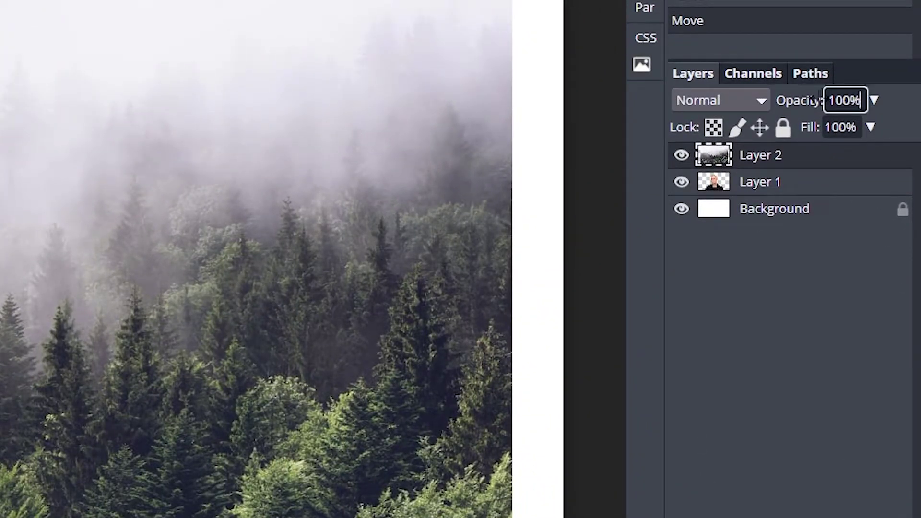
{"action": "left_click", "coordinate": [873, 100]}
{"action": "left_click_drag", "start_coordinate": [872, 128], "coordinate": [820, 128]}
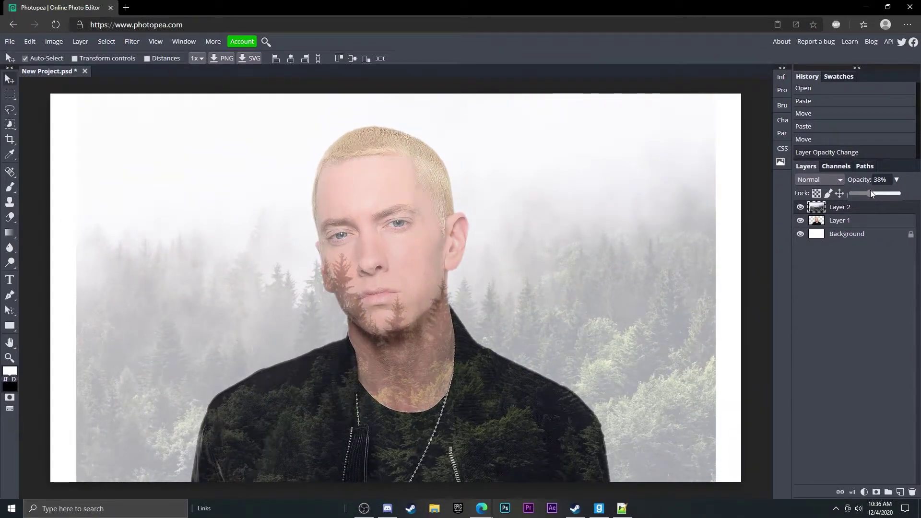
{"action": "left_click_drag", "start_coordinate": [871, 192], "coordinate": [872, 192]}
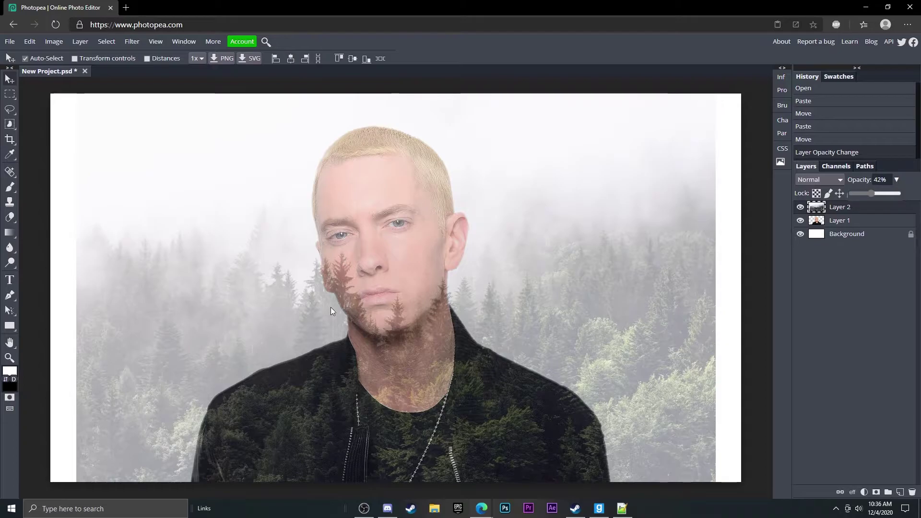
Choose the Pen tool with the shape Fill set to none
{"action": "left_click", "coordinate": [10, 295]}
{"action": "left_click", "coordinate": [133, 61]}
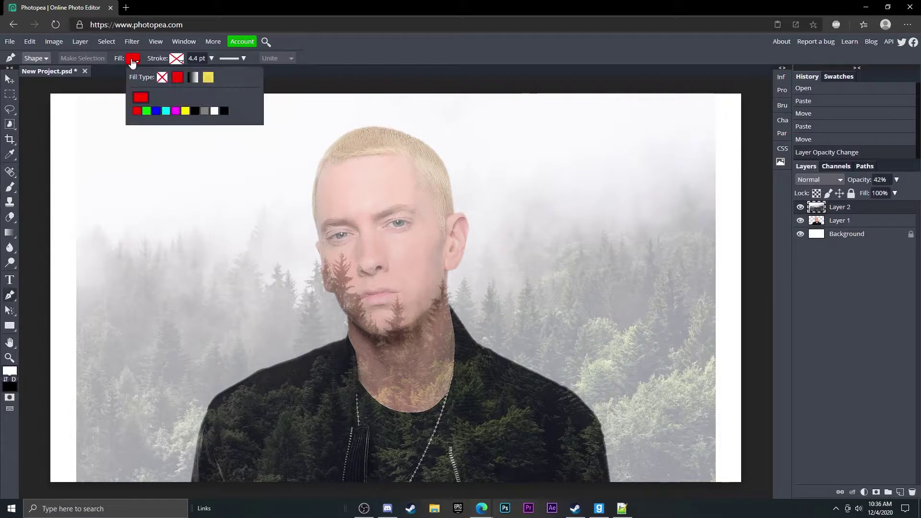
{"action": "left_click", "coordinate": [162, 78]}
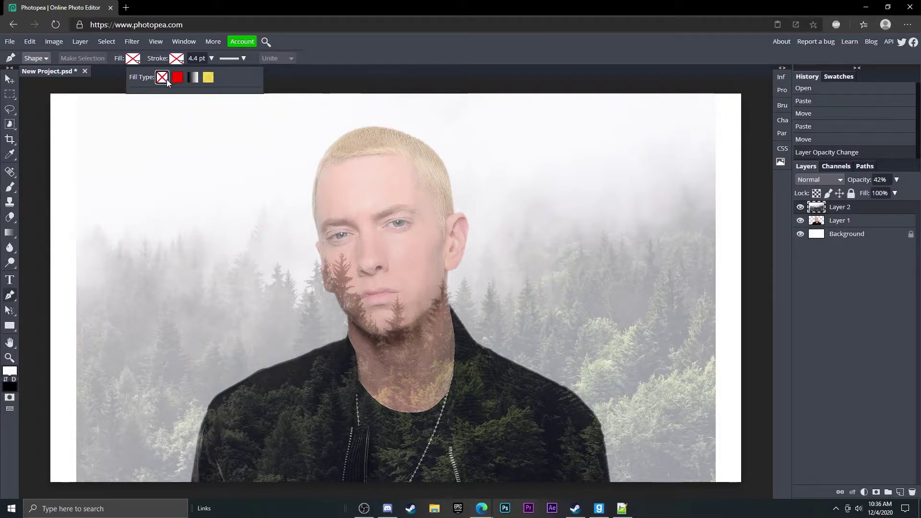
{"action": "left_click", "coordinate": [10, 359]}
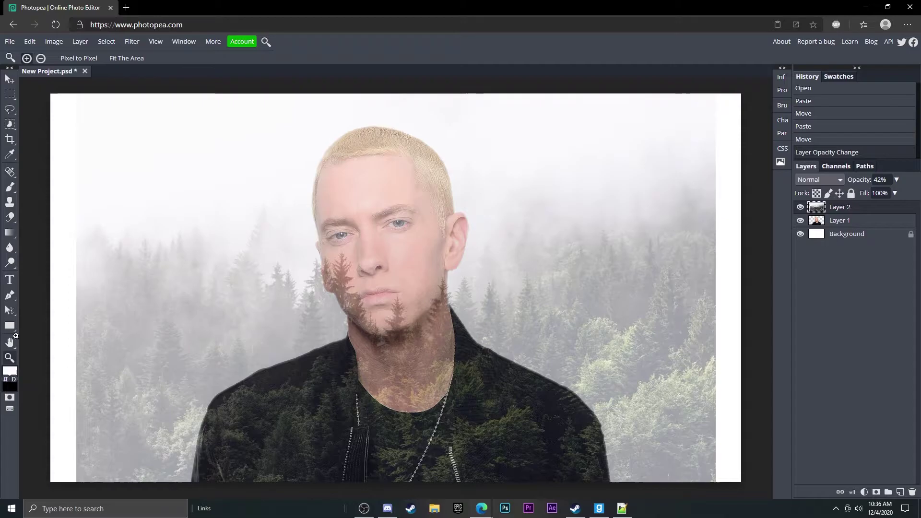
{"action": "left_click", "coordinate": [10, 296]}
Start the outline path at the jacket's lower left, undoing misplaced points
{"action": "left_click", "coordinate": [204, 412]}
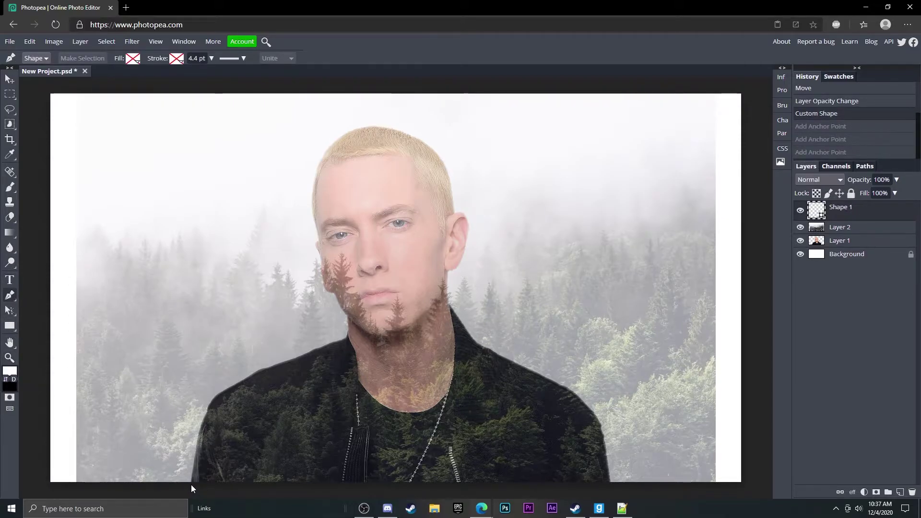
{"action": "left_click", "coordinate": [191, 484]}
{"action": "left_click", "coordinate": [101, 351]}
{"action": "left_click", "coordinate": [215, 261]}
{"action": "left_click", "coordinate": [127, 184]}
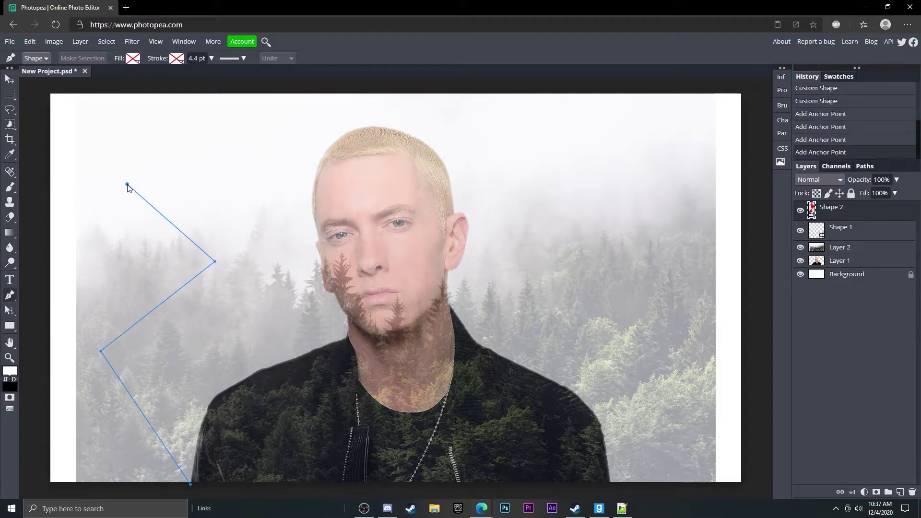
{"action": "key", "text": "ctrl+z"}
{"action": "key", "text": "ctrl+z"}
{"action": "left_click_drag", "start_coordinate": [112, 294], "coordinate": [171, 262]}
{"action": "key", "text": "ctrl+z"}
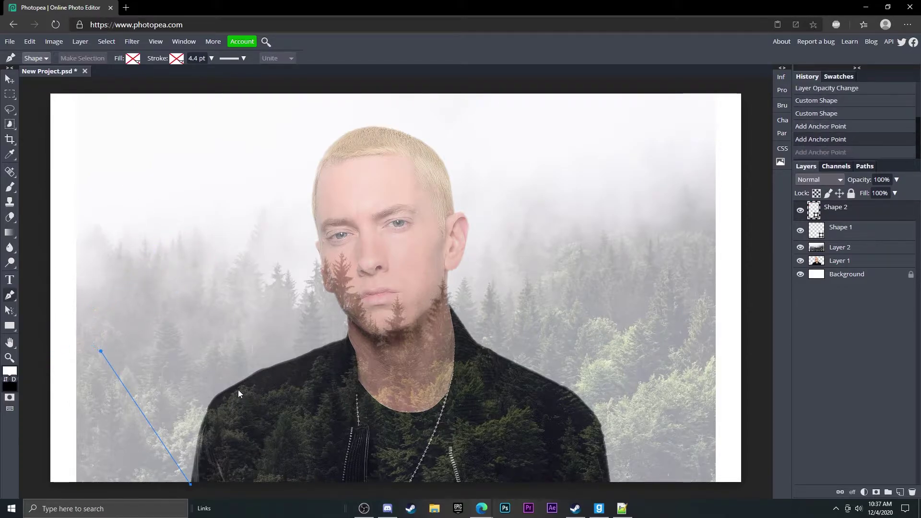
{"action": "key", "text": "ctrl+z"}
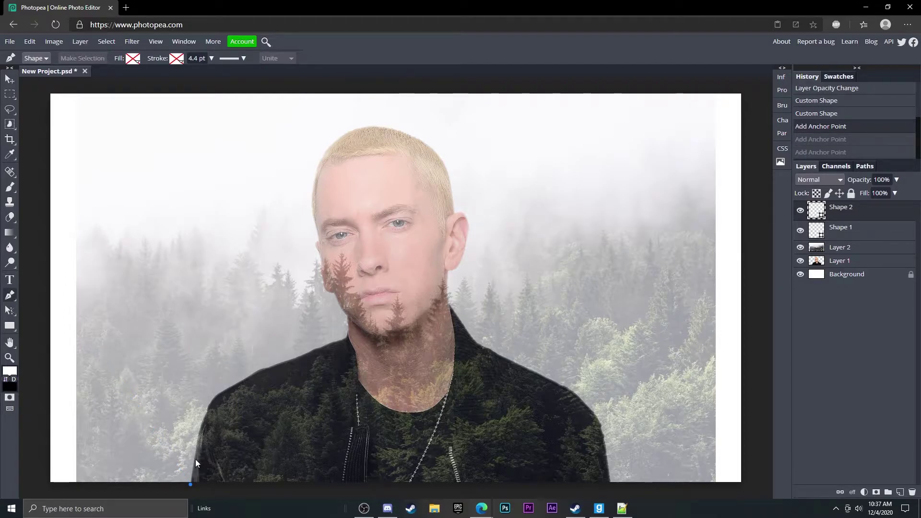
Trace anchor points up the jacket's left edge and along the left shoulder toward the neck
{"action": "left_click", "coordinate": [195, 459]}
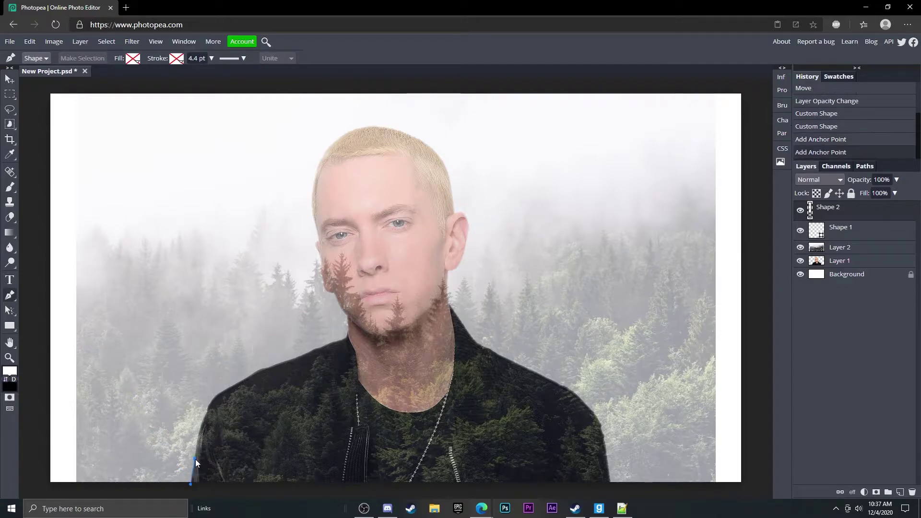
{"action": "left_click", "coordinate": [201, 424]}
{"action": "left_click", "coordinate": [209, 402]}
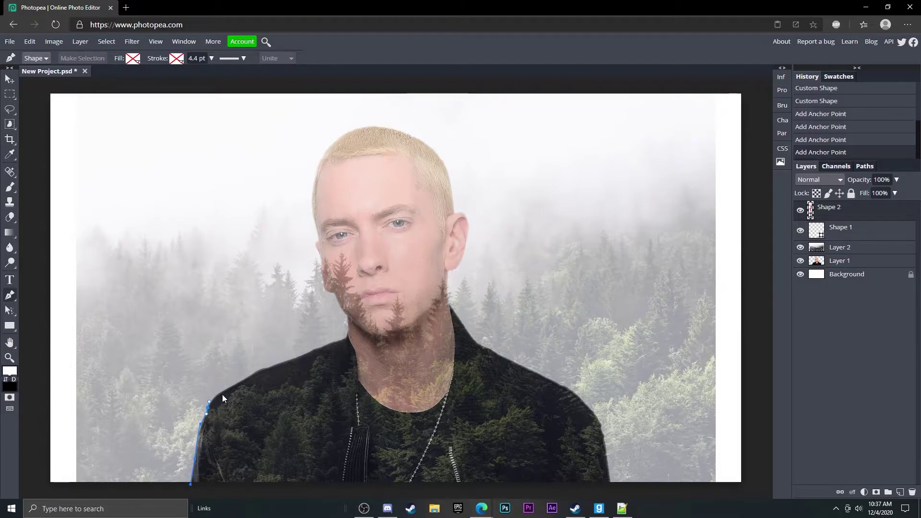
{"action": "left_click", "coordinate": [225, 391]}
{"action": "key", "text": "ctrl+z"}
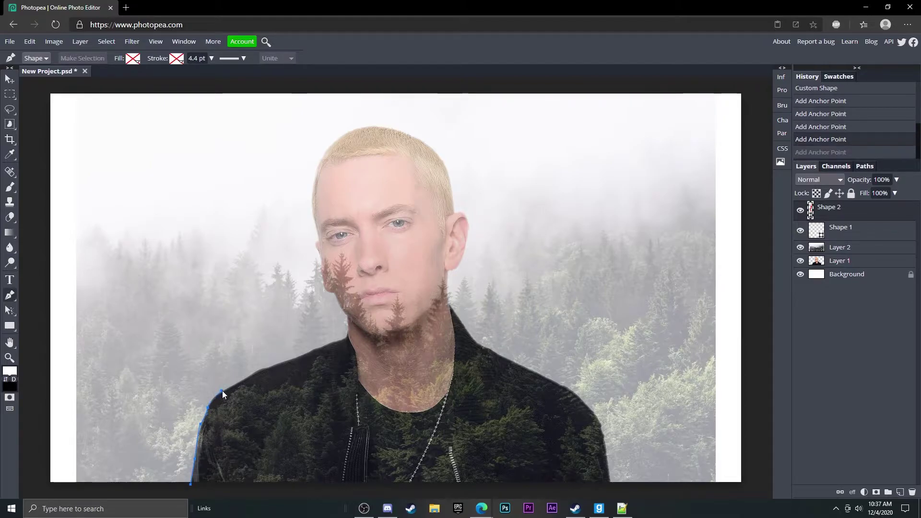
{"action": "left_click", "coordinate": [223, 390]}
{"action": "left_click", "coordinate": [253, 373]}
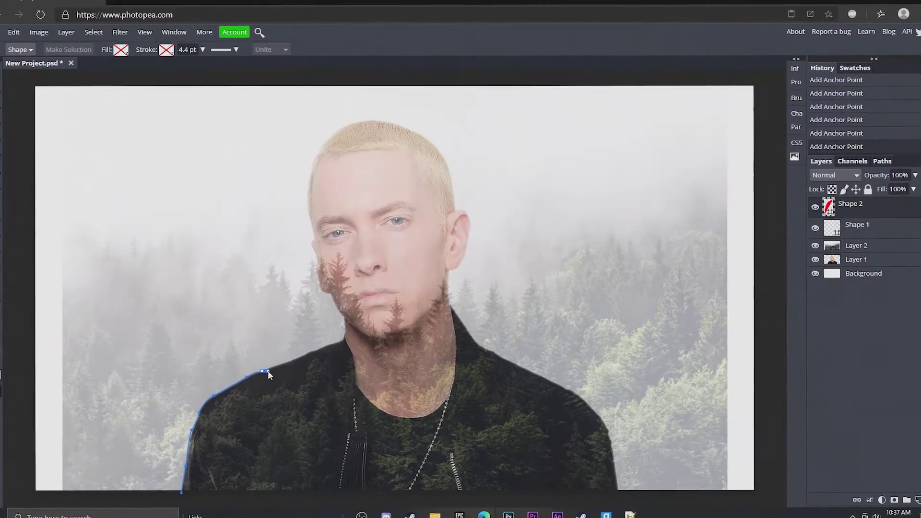
{"action": "left_click", "coordinate": [294, 358]}
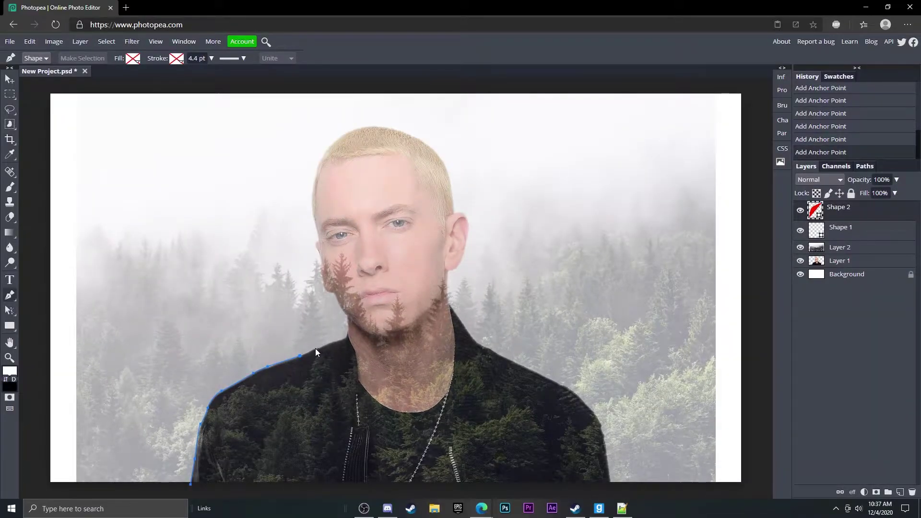
{"action": "left_click", "coordinate": [324, 345]}
{"action": "left_click", "coordinate": [341, 339]}
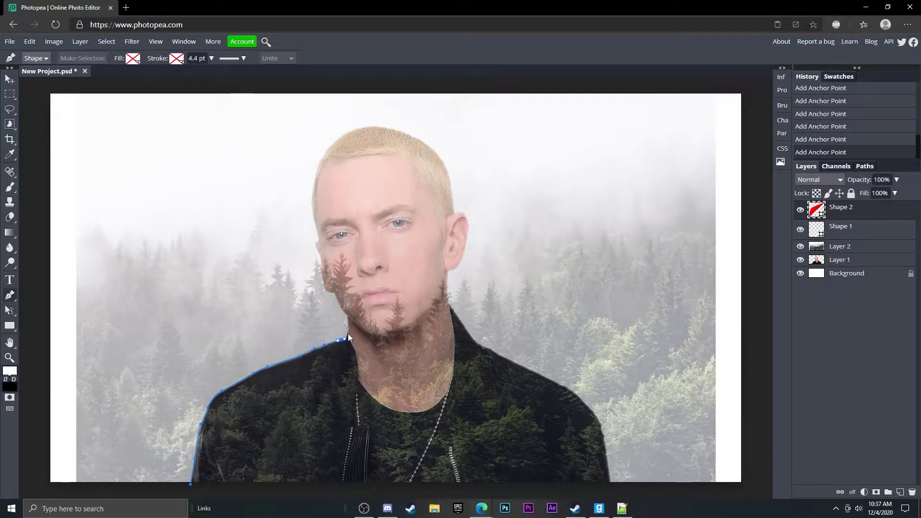
Extend the outline up the neck to beside the cheek, undoing the misplaced jaw point
{"action": "left_click", "coordinate": [348, 316]}
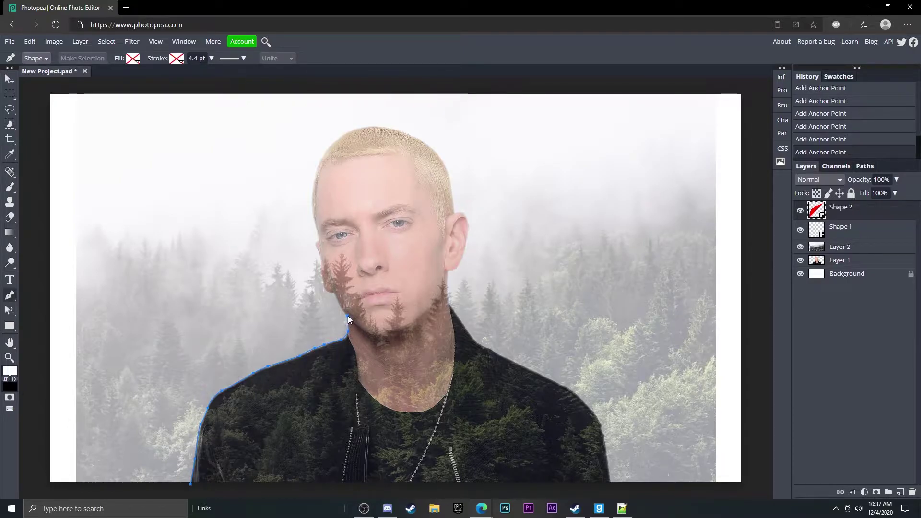
{"action": "left_click", "coordinate": [331, 283]}
{"action": "key", "text": "ctrl+z"}
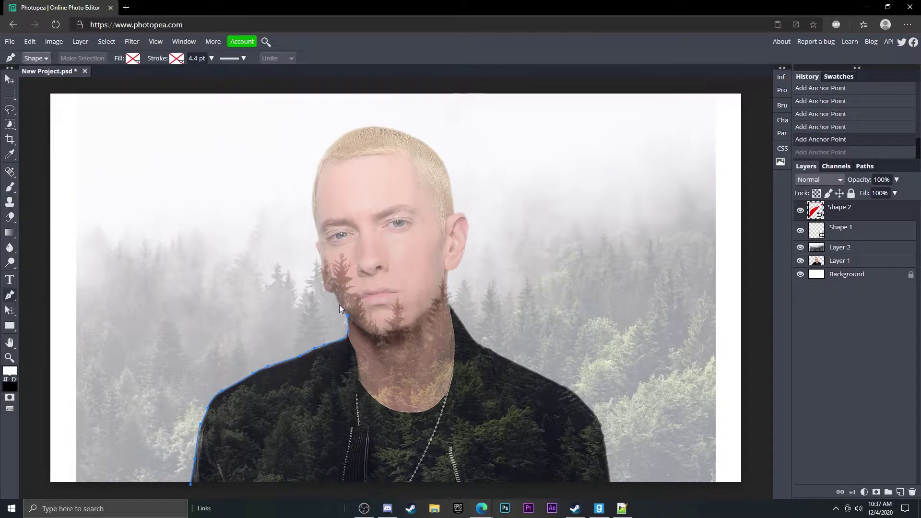
{"action": "left_click", "coordinate": [338, 300]}
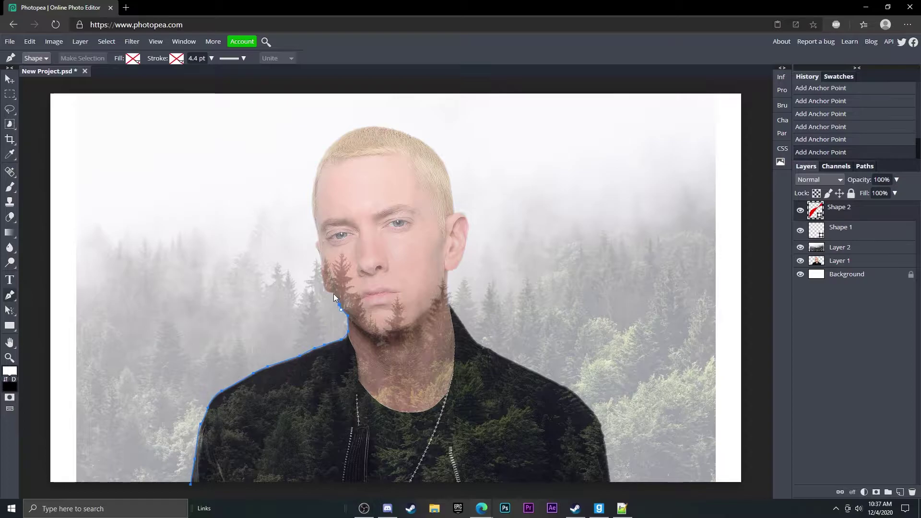
{"action": "left_click", "coordinate": [334, 294]}
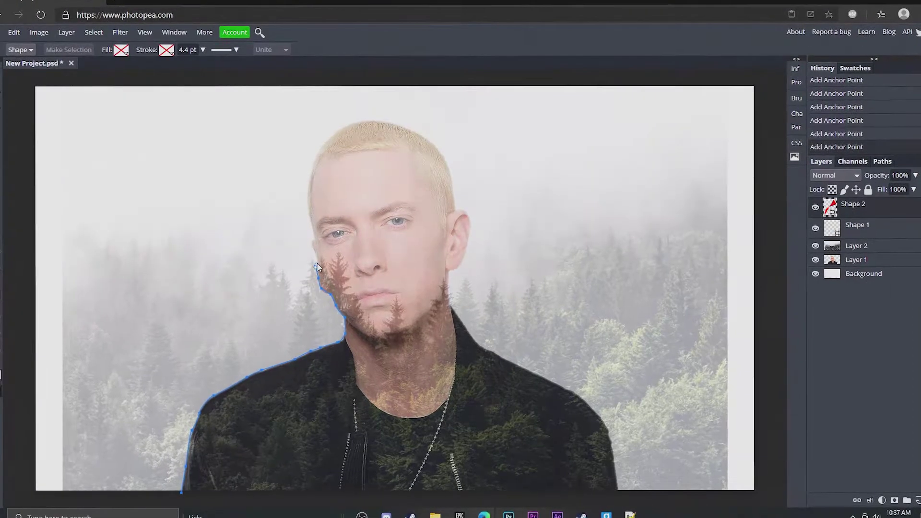
Trace the outline up the side of the face and across the top of the head
{"action": "left_click", "coordinate": [317, 243]}
{"action": "left_click", "coordinate": [308, 214]}
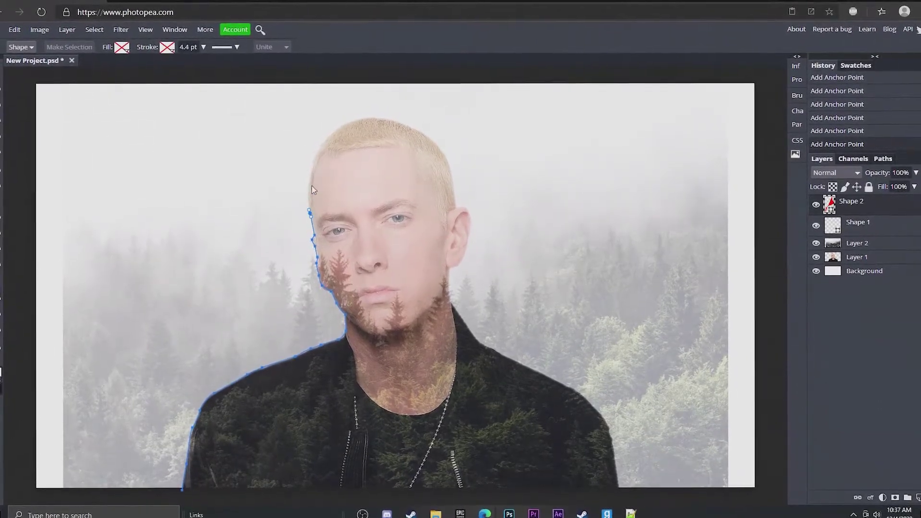
{"action": "left_click", "coordinate": [307, 191]}
{"action": "left_click", "coordinate": [310, 165]}
{"action": "left_click", "coordinate": [317, 151]}
{"action": "left_click", "coordinate": [335, 133]}
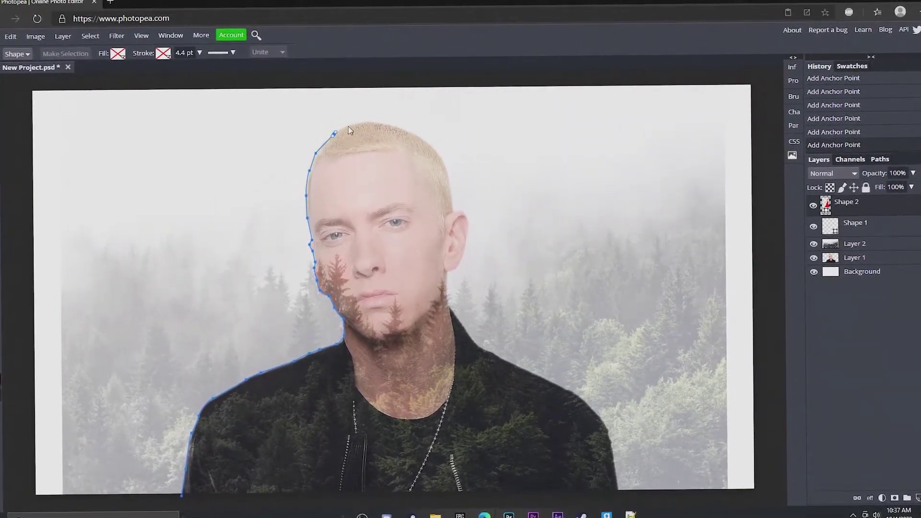
{"action": "left_click", "coordinate": [350, 123]}
{"action": "left_click", "coordinate": [384, 121]}
Continue the outline down the head's right side, around the ear, to the jaw
{"action": "left_click", "coordinate": [399, 131]}
{"action": "left_click", "coordinate": [414, 138]}
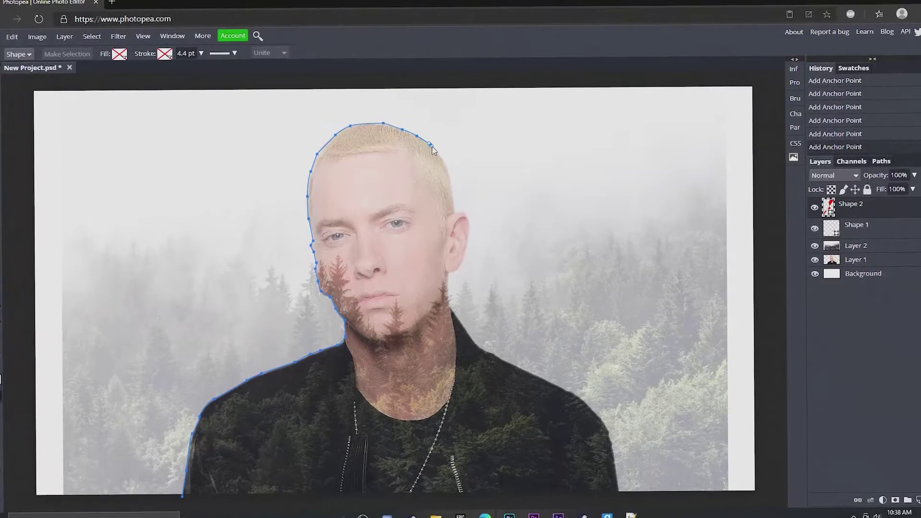
{"action": "left_click", "coordinate": [428, 148]}
{"action": "left_click", "coordinate": [439, 162]}
{"action": "left_click", "coordinate": [446, 176]}
{"action": "left_click", "coordinate": [450, 189]}
{"action": "left_click", "coordinate": [452, 208]}
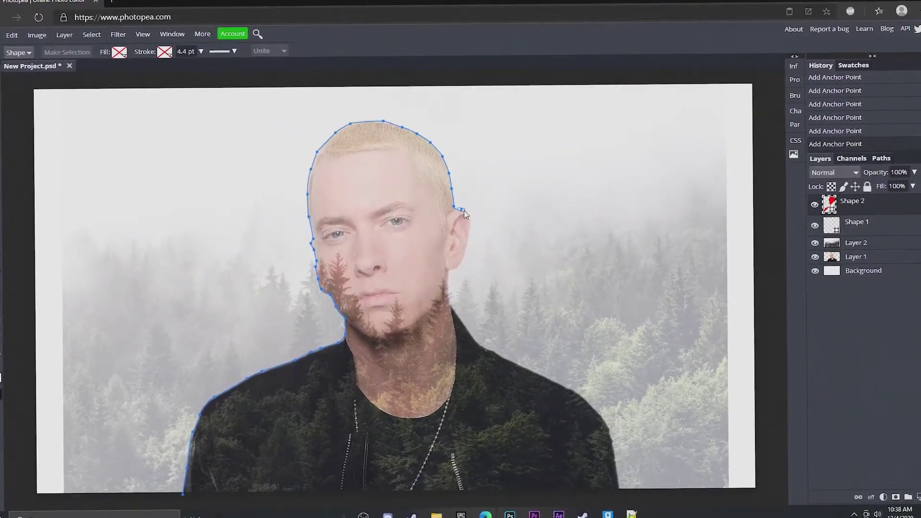
{"action": "left_click", "coordinate": [461, 210]}
{"action": "left_click", "coordinate": [467, 222]}
{"action": "left_click", "coordinate": [467, 235]}
{"action": "left_click", "coordinate": [465, 250]}
{"action": "left_click", "coordinate": [459, 264]}
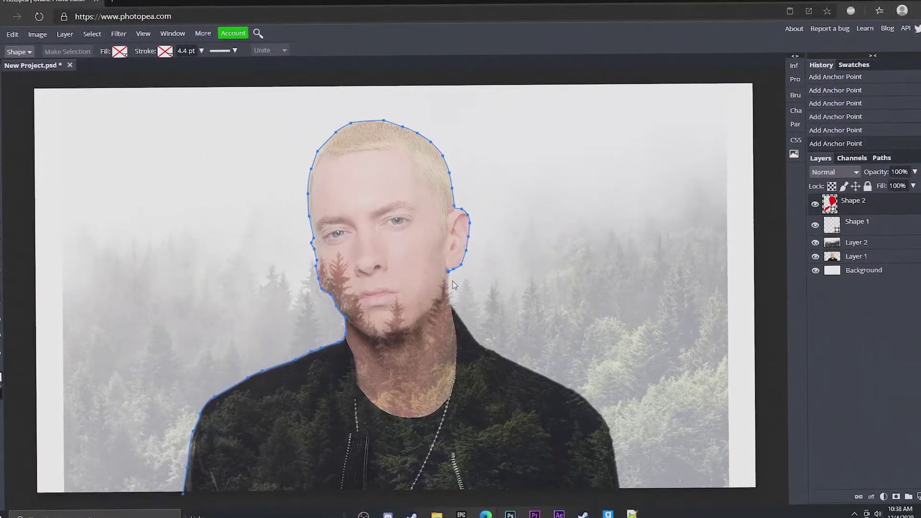
{"action": "left_click", "coordinate": [449, 270]}
Carry the outline down the neck, along the right shoulder, and down the jacket to the canvas bottom
{"action": "left_click", "coordinate": [451, 305]}
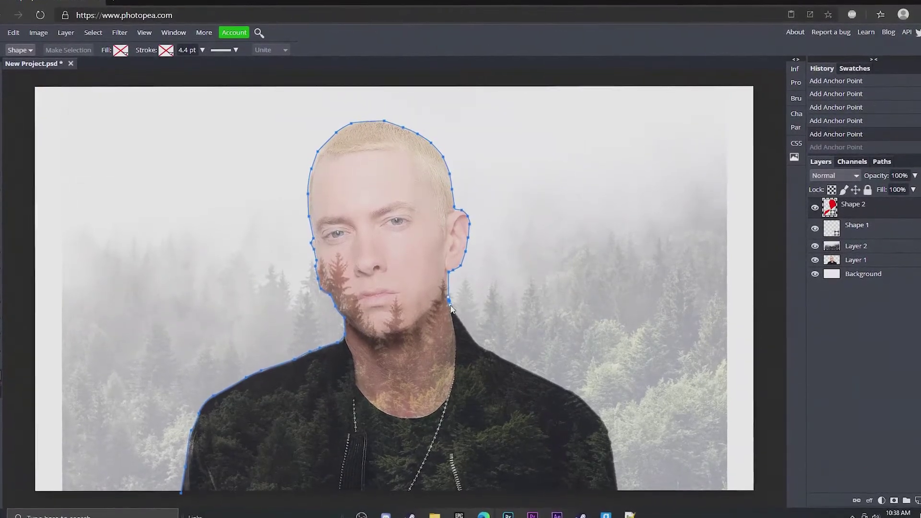
{"action": "left_click", "coordinate": [461, 324]}
{"action": "left_click", "coordinate": [473, 331]}
{"action": "left_click", "coordinate": [480, 340]}
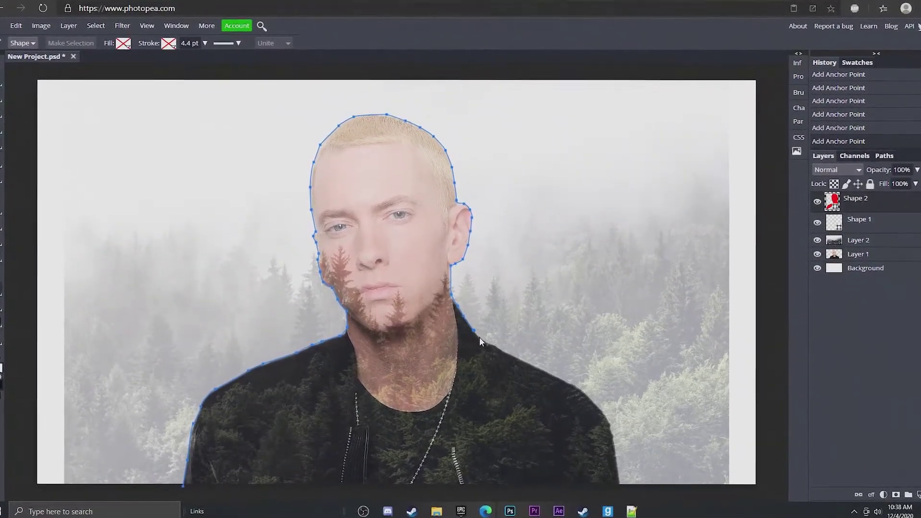
{"action": "left_click", "coordinate": [501, 353]}
{"action": "left_click", "coordinate": [511, 360]}
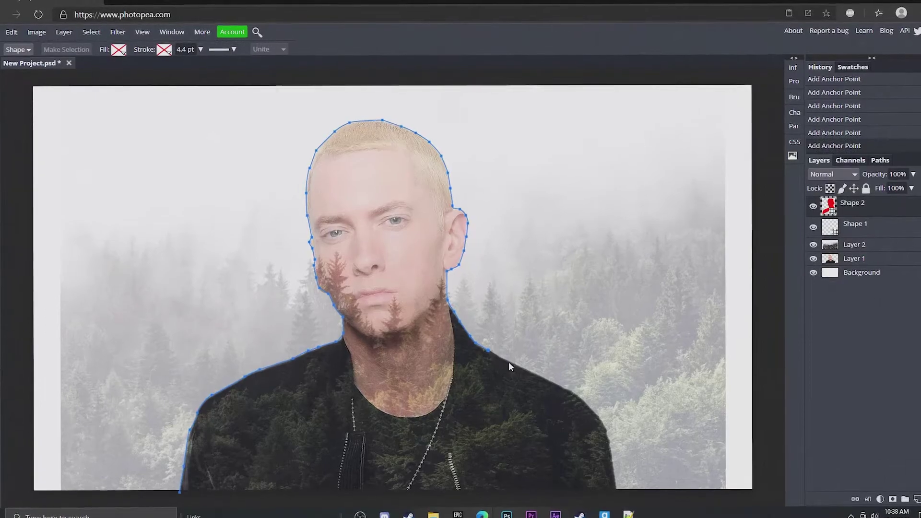
{"action": "left_click", "coordinate": [547, 376]}
{"action": "left_click", "coordinate": [569, 388]}
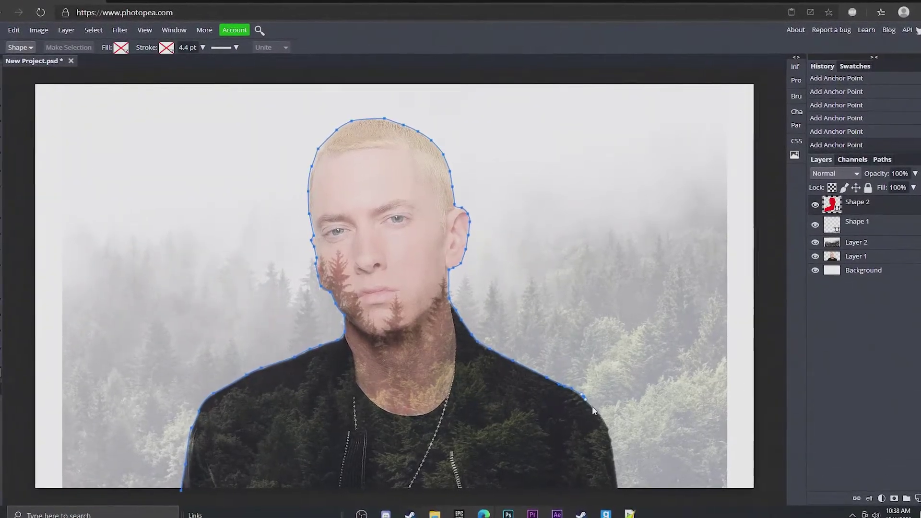
{"action": "left_click", "coordinate": [599, 419]}
{"action": "left_click", "coordinate": [615, 464]}
{"action": "left_click", "coordinate": [619, 486]}
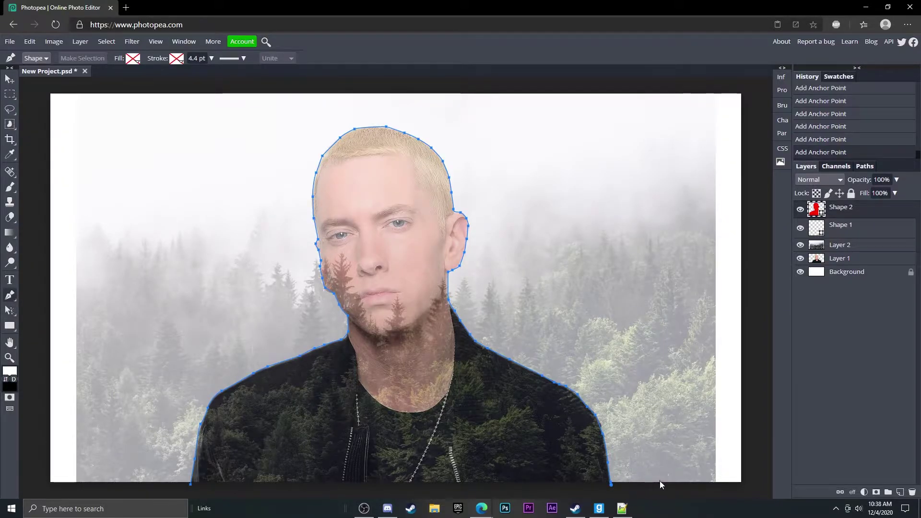
Run the path around the canvas's four corners and close it at the starting point
{"action": "left_click", "coordinate": [752, 489]}
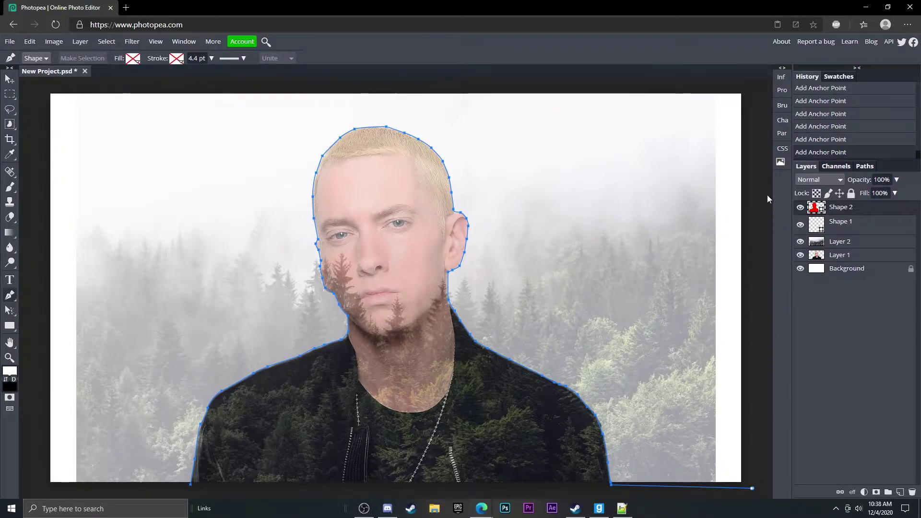
{"action": "left_click", "coordinate": [749, 80]}
{"action": "left_click", "coordinate": [46, 87]}
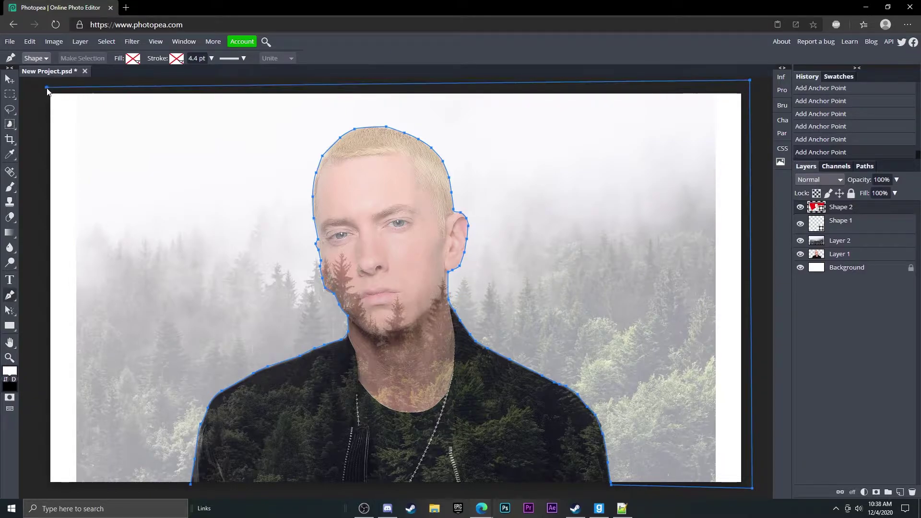
{"action": "left_click", "coordinate": [40, 490]}
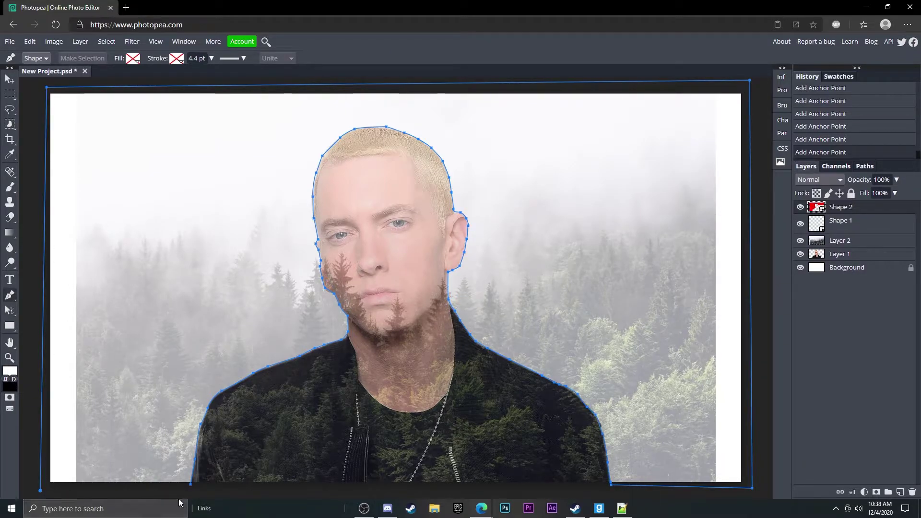
{"action": "left_click", "coordinate": [191, 487]}
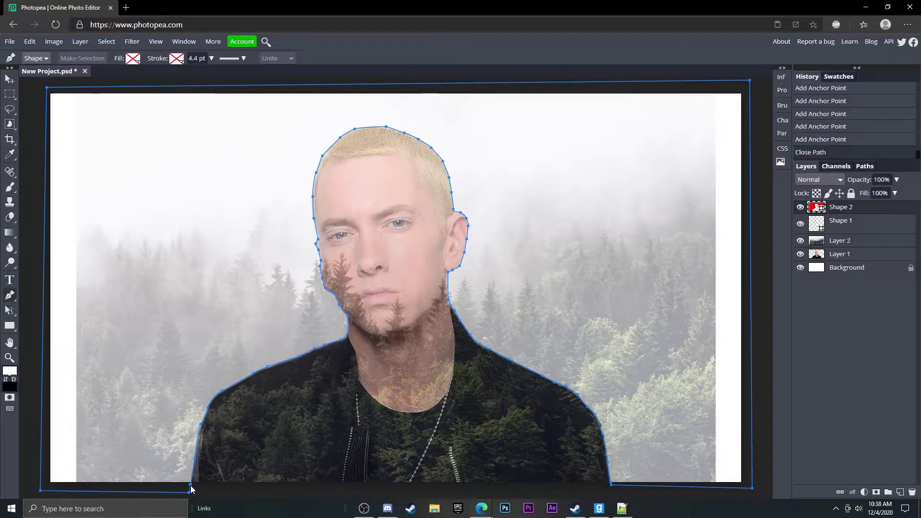
Convert the closed Shape 2 path into a selection with Make Selection, then make Layer 2 active
{"action": "right_click", "coordinate": [147, 164]}
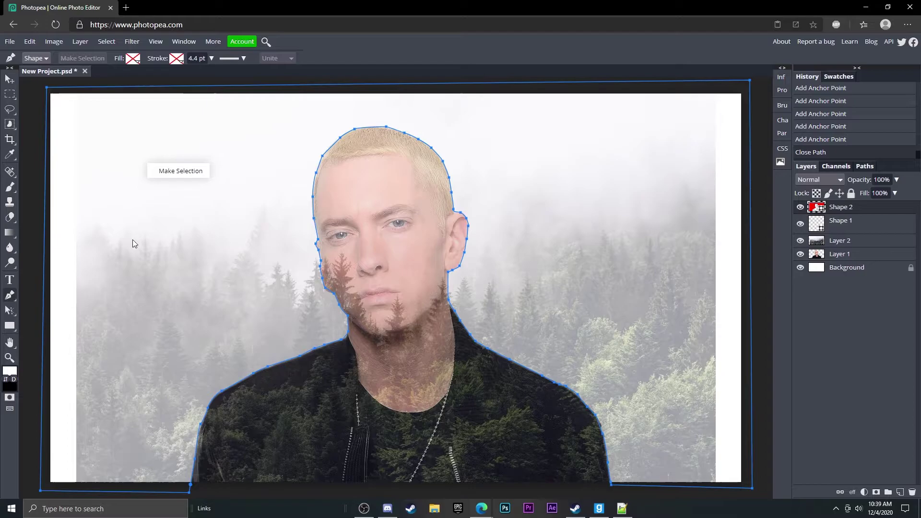
{"action": "left_click", "coordinate": [175, 170]}
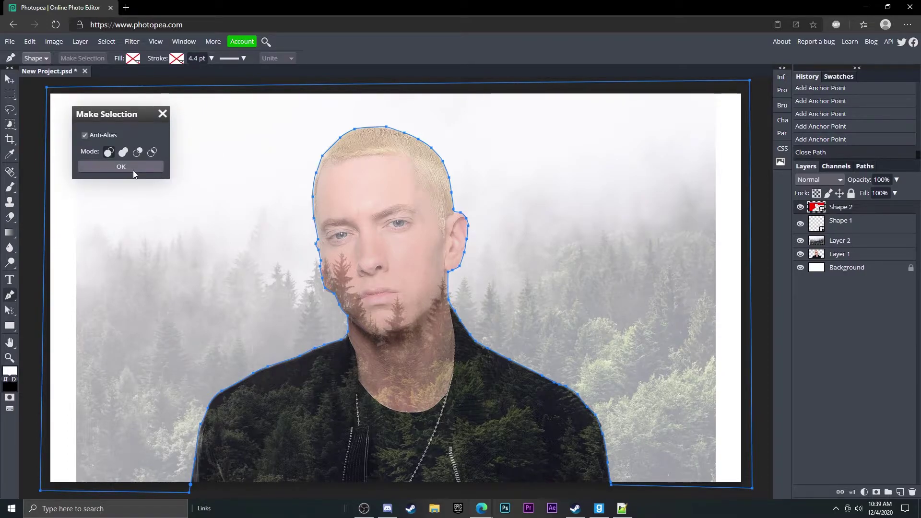
{"action": "left_click", "coordinate": [121, 166]}
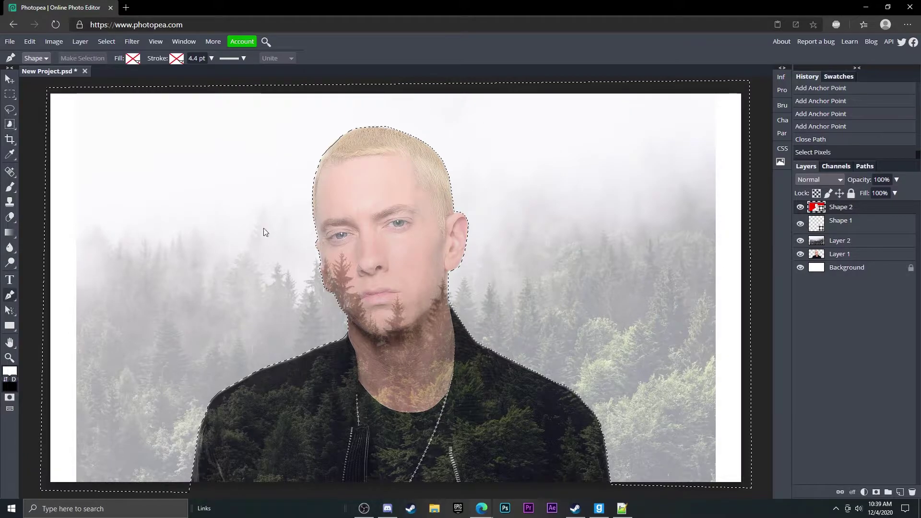
{"action": "left_click", "coordinate": [845, 243]}
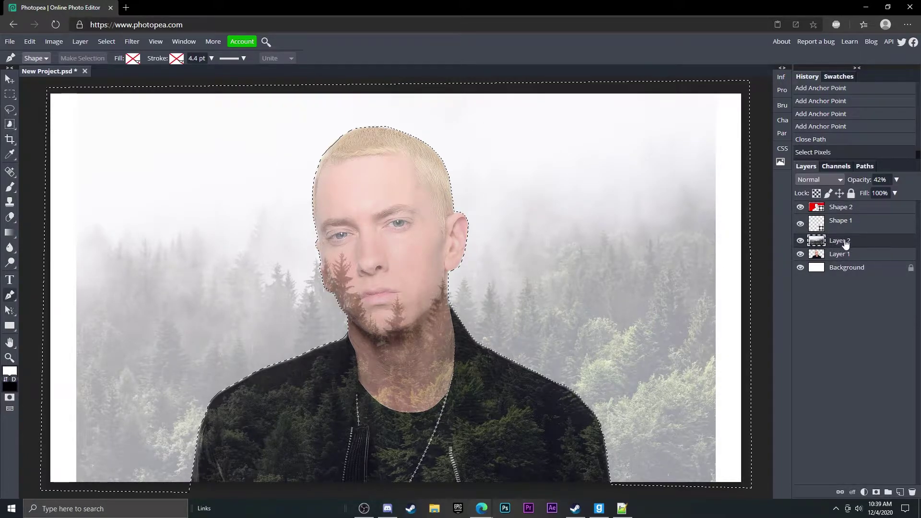
Delete the forest outside the silhouette, deselect, then remove the path and the Shape 2 and Shape 1 layers
{"action": "key", "text": "Delete"}
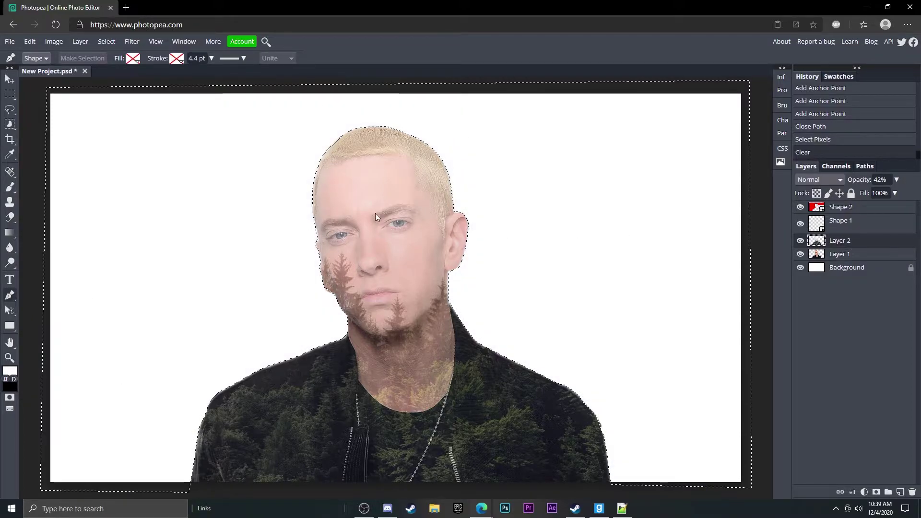
{"action": "key", "text": "ctrl+d"}
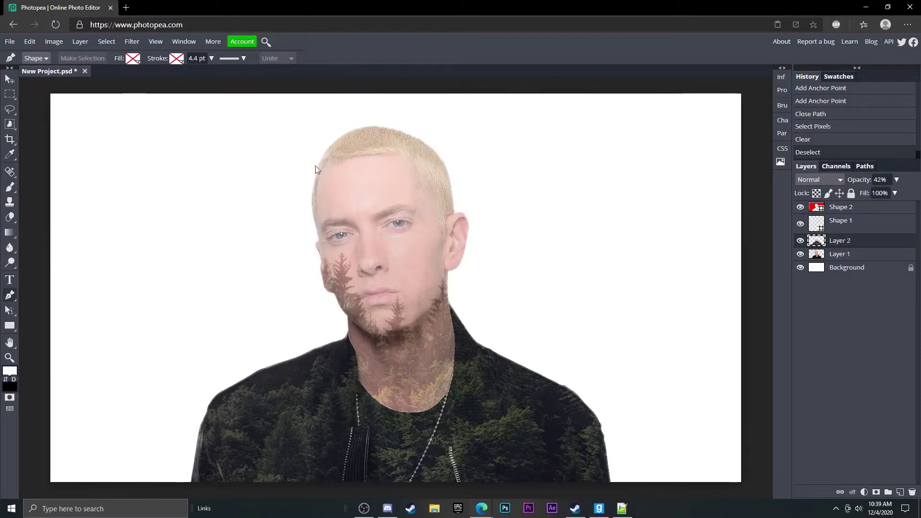
{"action": "left_click", "coordinate": [845, 207]}
{"action": "key", "text": "Delete"}
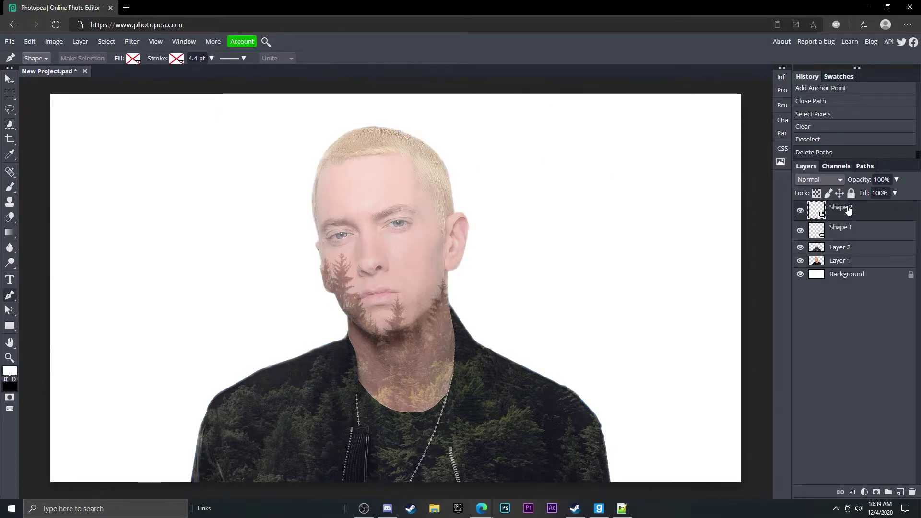
{"action": "left_click", "coordinate": [800, 211]}
{"action": "key", "text": "Delete"}
{"action": "key", "text": "Delete"}
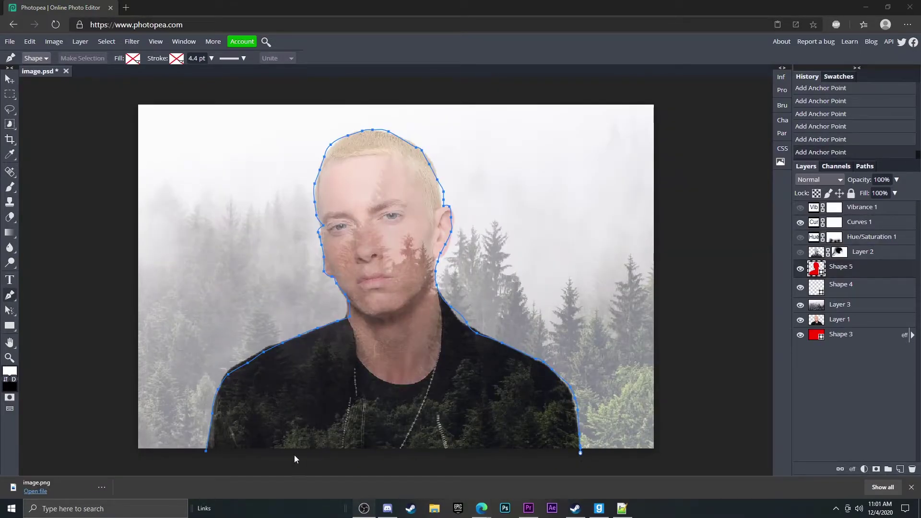
Close the silhouette path along the canvas bottom and turn it into a selection
{"action": "left_click", "coordinate": [205, 451]}
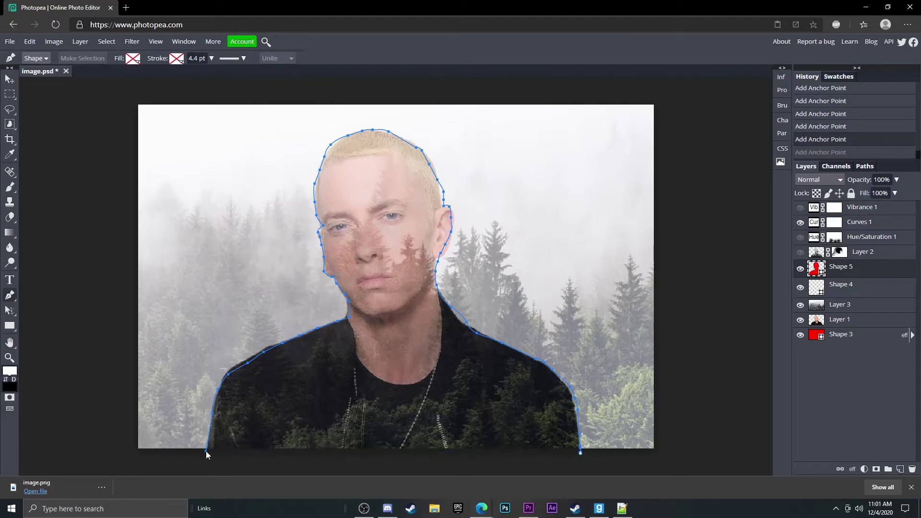
{"action": "right_click", "coordinate": [373, 375]}
{"action": "left_click", "coordinate": [396, 380]}
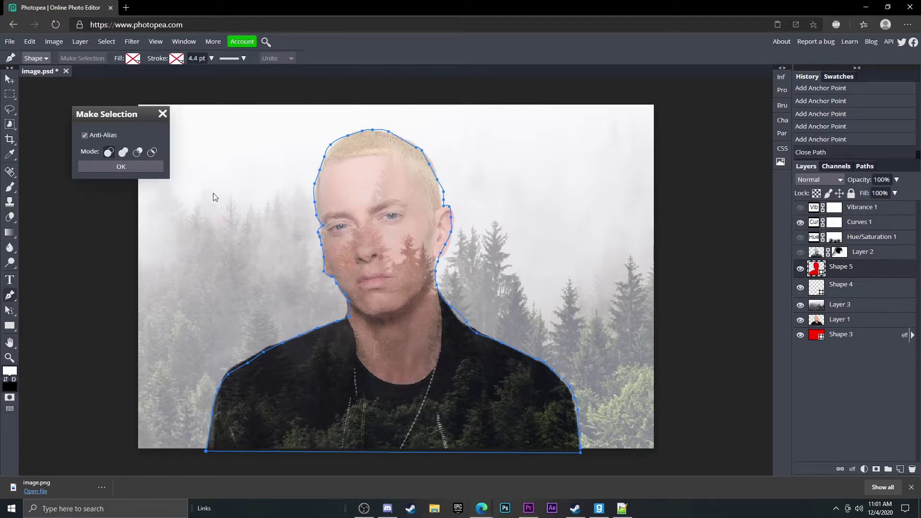
{"action": "left_click", "coordinate": [136, 167]}
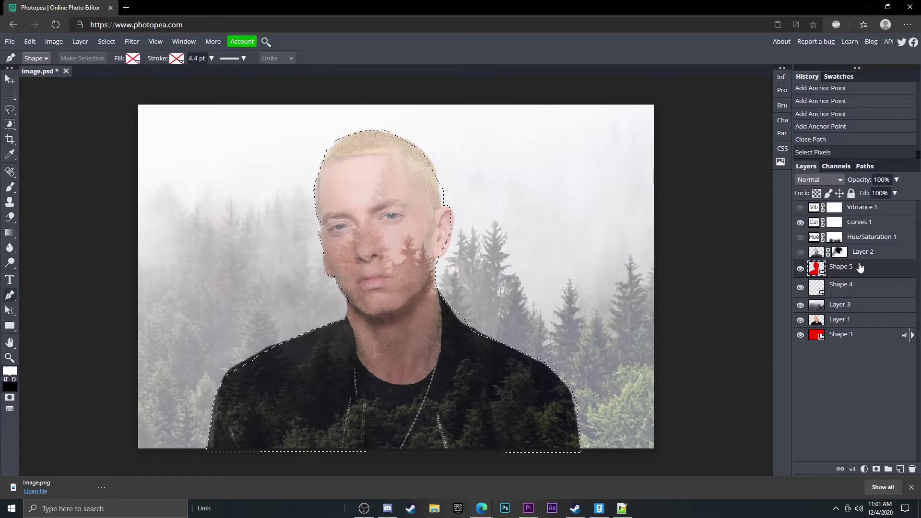
Copy the selected forest from Layer 3 onto a new layer, hide the original, and set opacity to 100%
{"action": "left_click", "coordinate": [860, 311]}
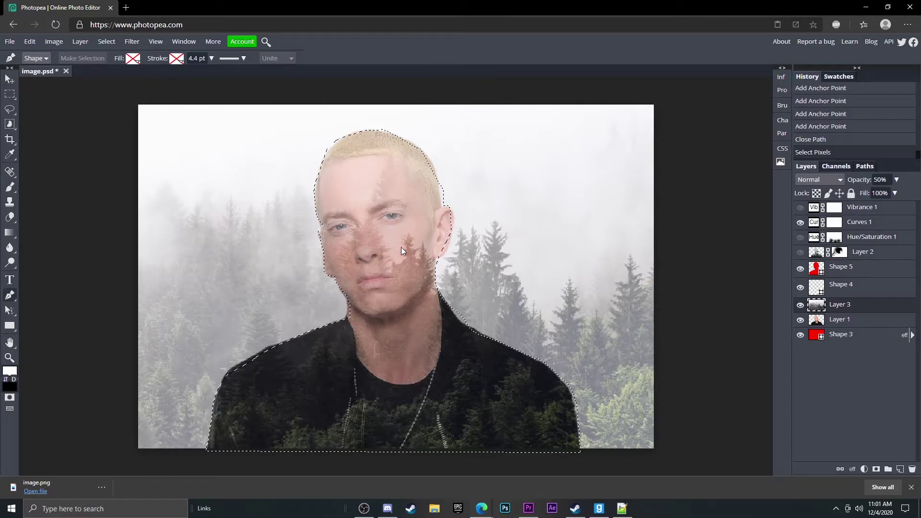
{"action": "key", "text": "ctrl+j"}
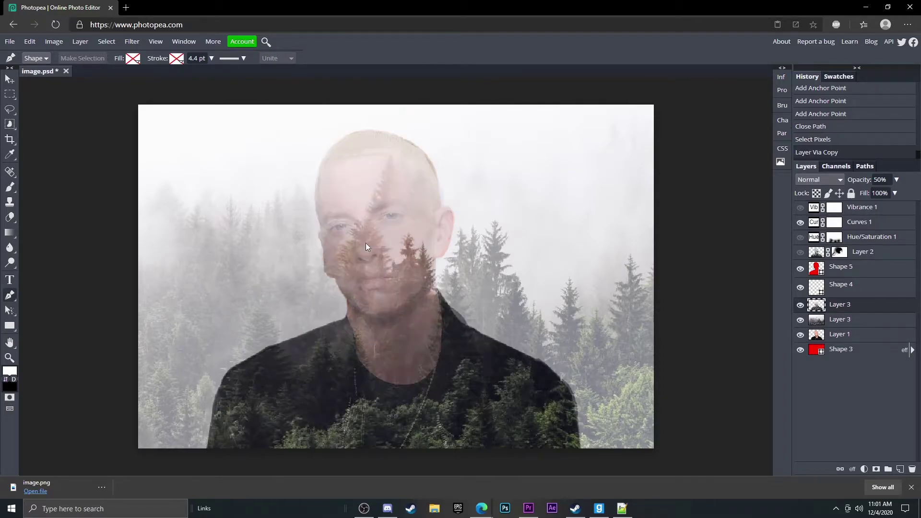
{"action": "left_click", "coordinate": [800, 320]}
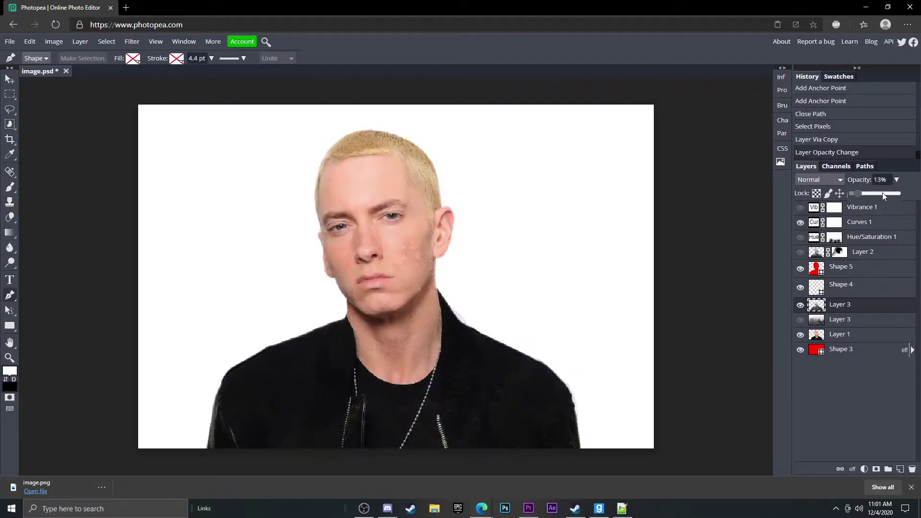
{"action": "left_click_drag", "start_coordinate": [882, 192], "coordinate": [911, 191]}
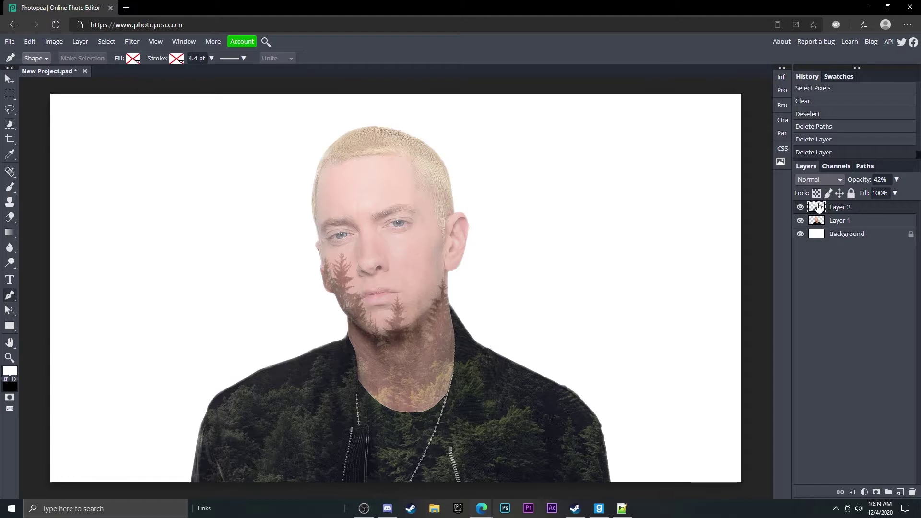
Add a Hue/Saturation 1 adjustment layer with Saturation dragged to -100, then close its settings
{"action": "left_click", "coordinate": [863, 492]}
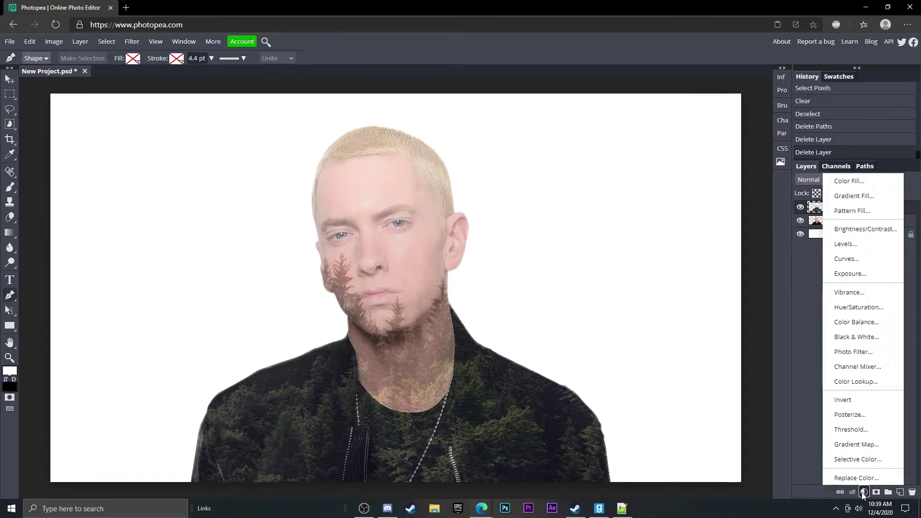
{"action": "left_click", "coordinate": [863, 307]}
{"action": "left_click_drag", "start_coordinate": [678, 183], "coordinate": [567, 187]}
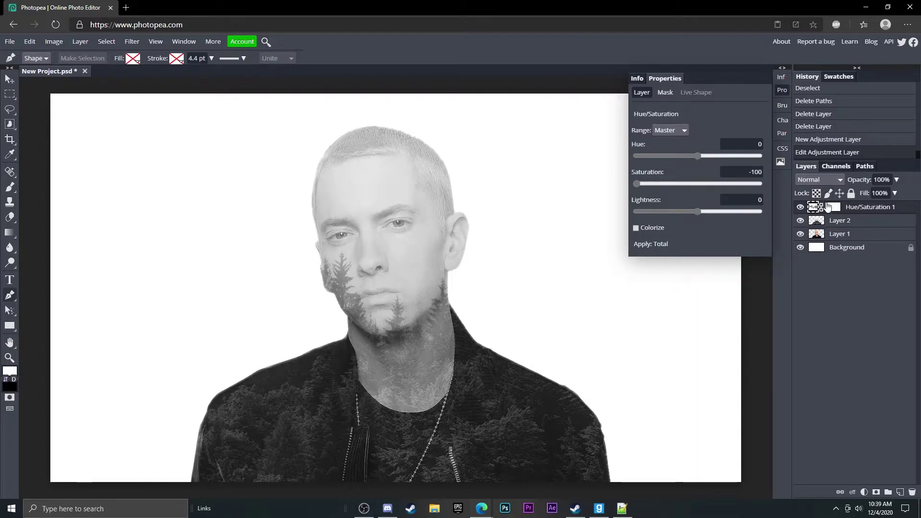
{"action": "left_click", "coordinate": [883, 220]}
{"action": "left_click", "coordinate": [870, 209]}
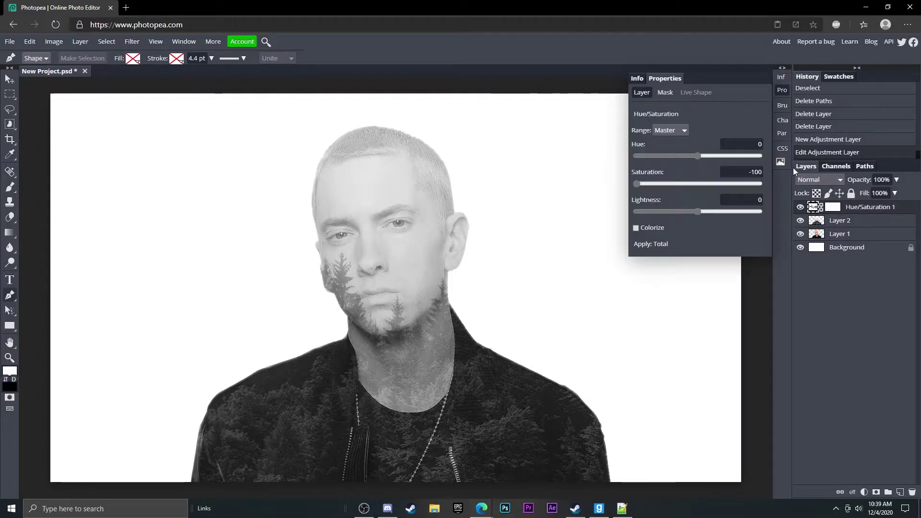
{"action": "left_click", "coordinate": [781, 90]}
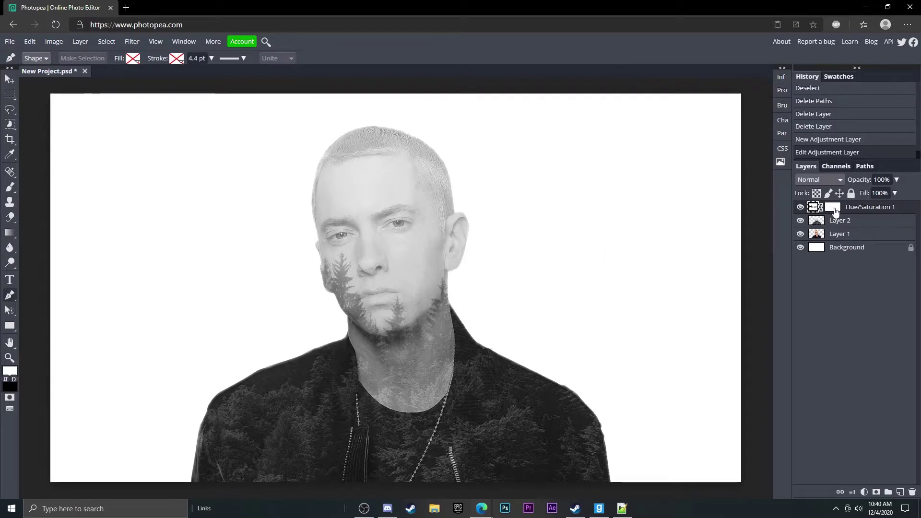
Target the Hue/Saturation 1 mask and set up a soft, 0% hardness brush at about 288 px
{"action": "left_click", "coordinate": [835, 212]}
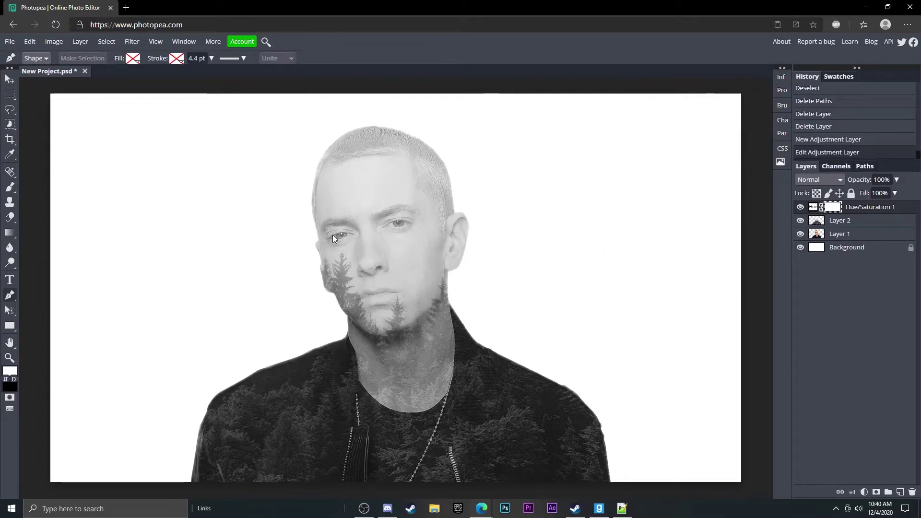
{"action": "left_click", "coordinate": [9, 186]}
{"action": "left_click", "coordinate": [26, 59]}
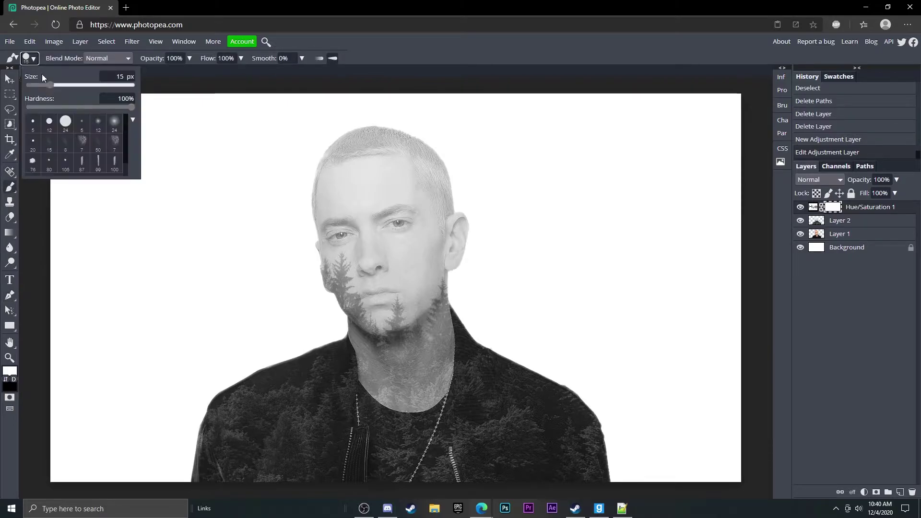
{"action": "left_click", "coordinate": [114, 122]}
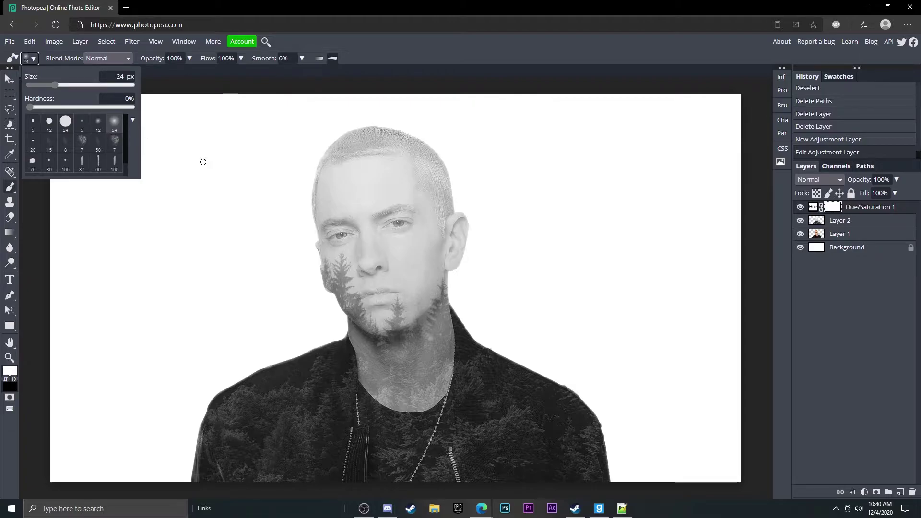
{"action": "left_click", "coordinate": [81, 86]}
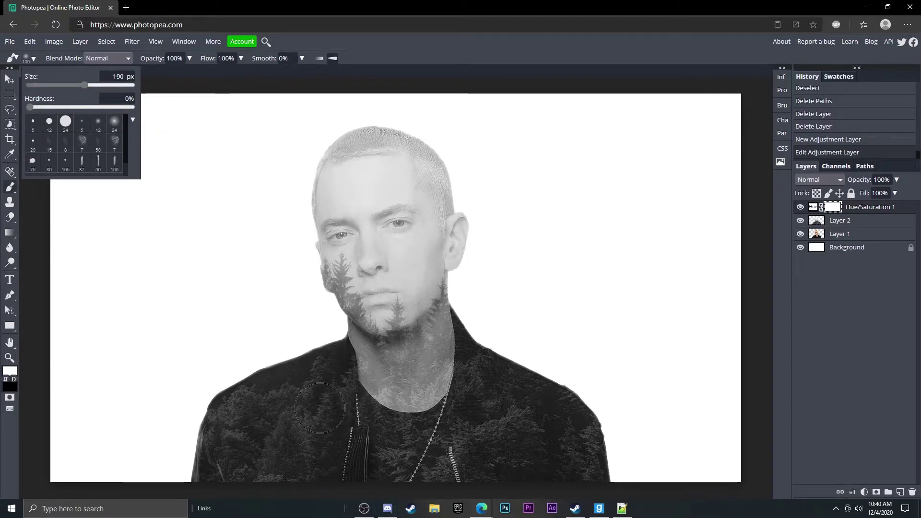
{"action": "left_click_drag", "start_coordinate": [80, 84], "coordinate": [93, 83]}
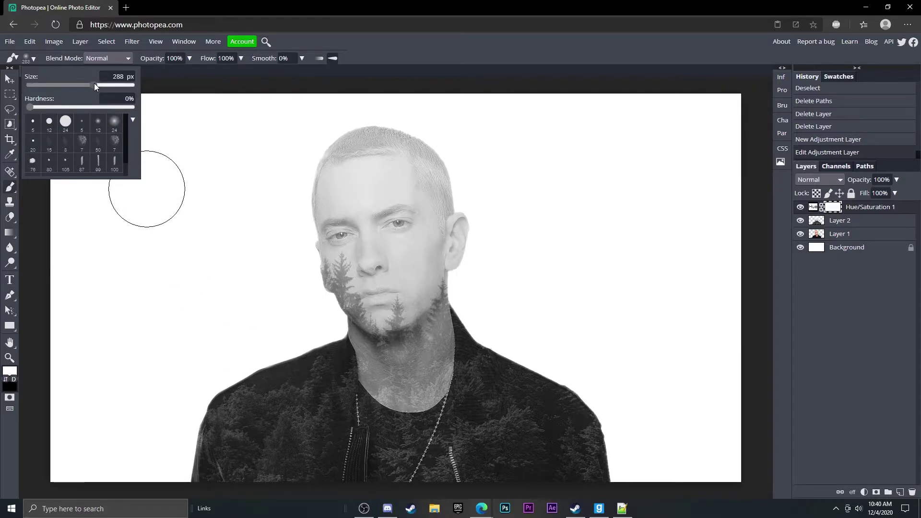
{"action": "left_click", "coordinate": [336, 446]}
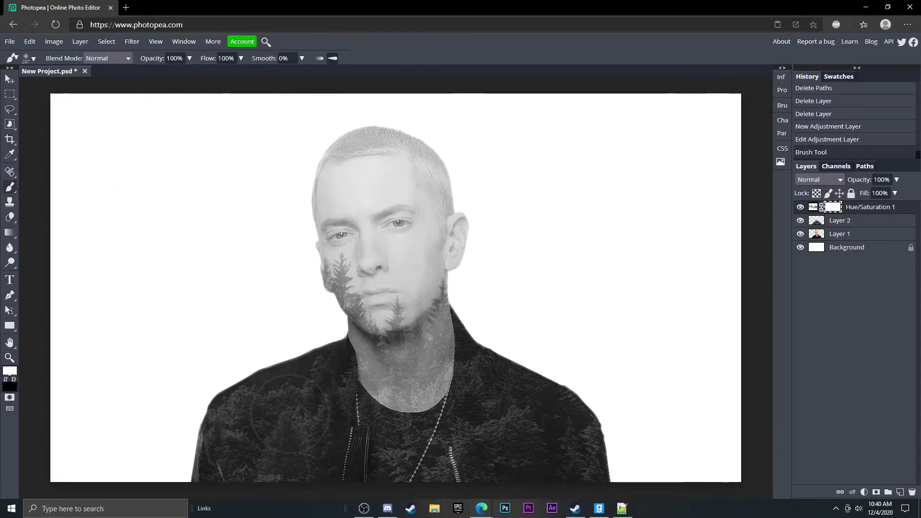
With black as the painting colour, paint on the mask over the chest and neck, undoing the neck stroke
{"action": "left_click", "coordinate": [293, 426]}
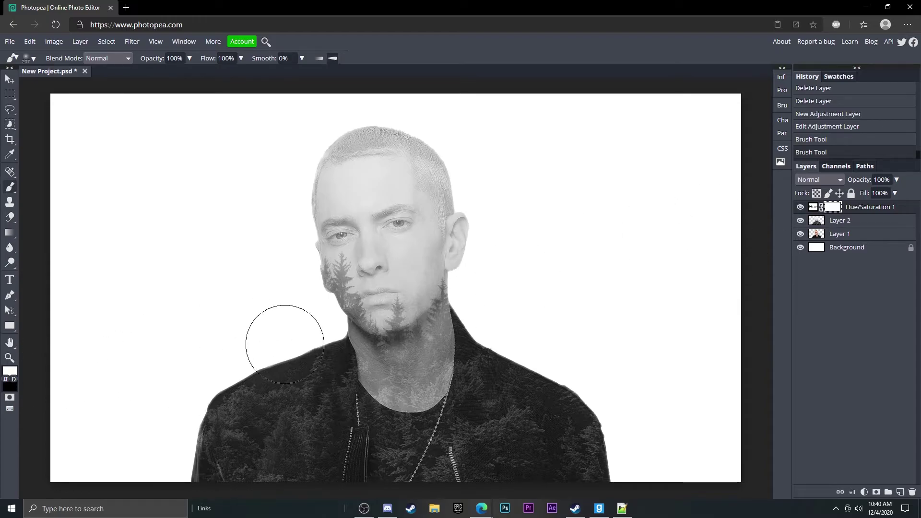
{"action": "left_click", "coordinate": [7, 373]}
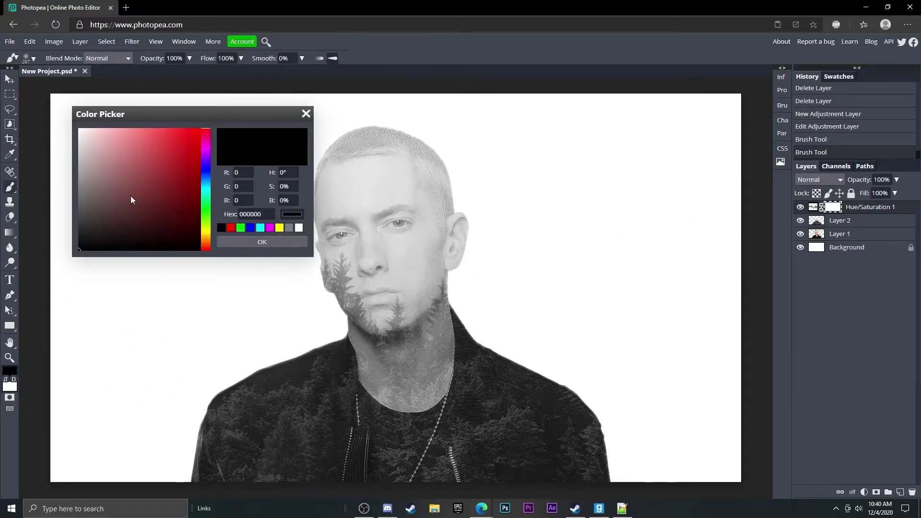
{"action": "left_click", "coordinate": [250, 241]}
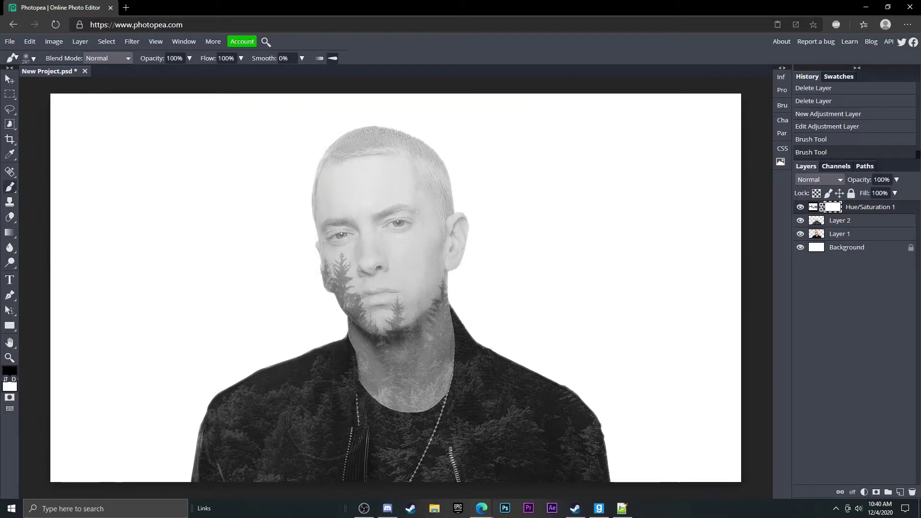
{"action": "left_click", "coordinate": [283, 411]}
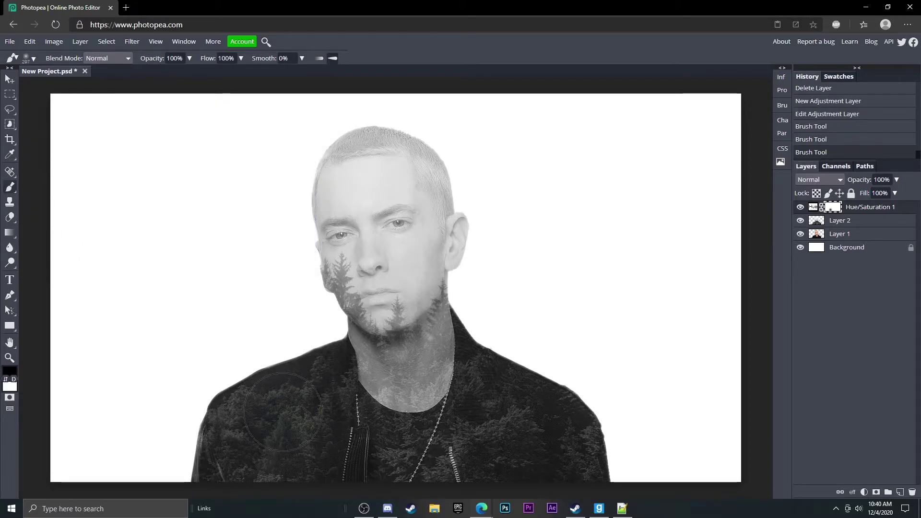
{"action": "left_click", "coordinate": [497, 439]}
{"action": "left_click", "coordinate": [395, 362]}
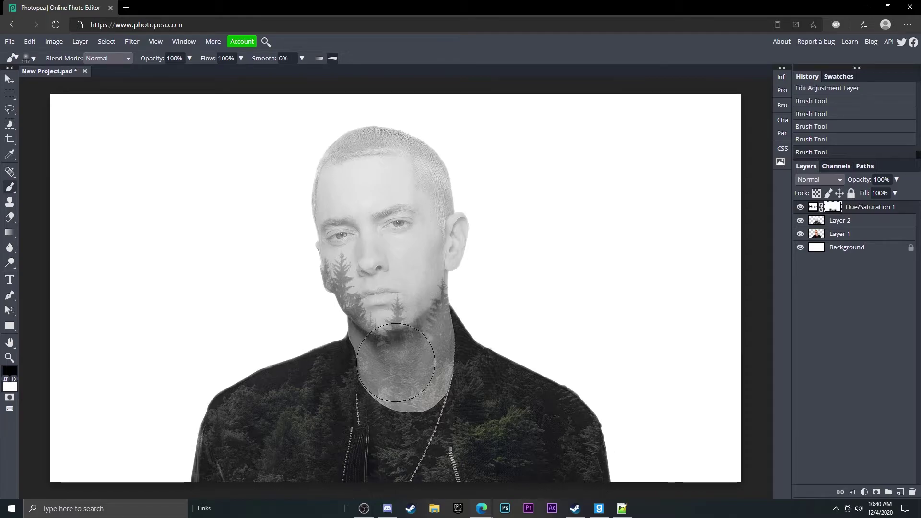
{"action": "left_click_drag", "start_coordinate": [417, 357], "coordinate": [419, 408]}
{"action": "key", "text": "ctrl+z"}
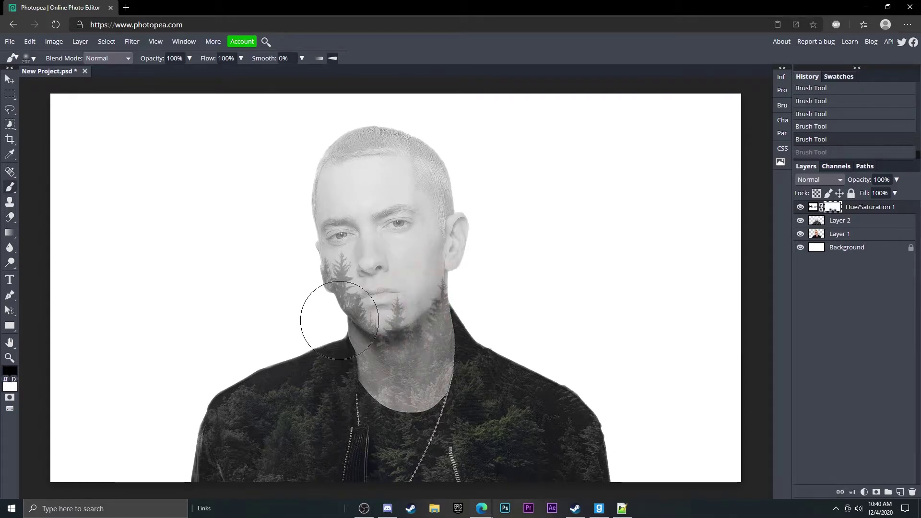
Paint colour back along the jaw and left cheek, undoing the forehead and neck dabs
{"action": "left_click", "coordinate": [339, 320]}
{"action": "left_click", "coordinate": [329, 298]}
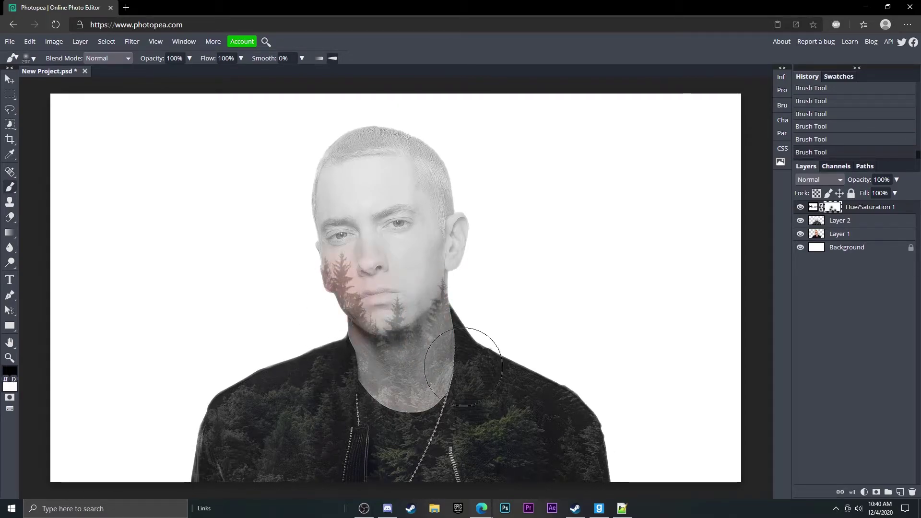
{"action": "left_click", "coordinate": [383, 210]}
{"action": "key", "text": "ctrl+z"}
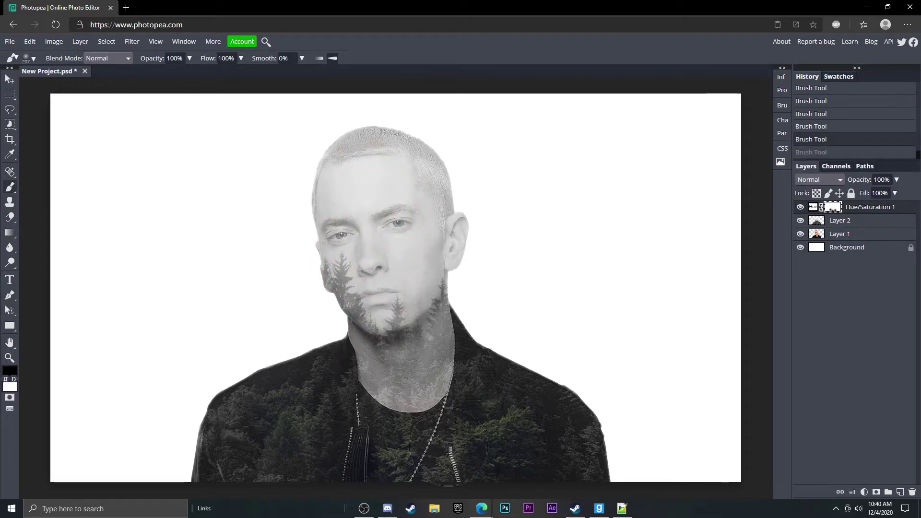
{"action": "left_click", "coordinate": [643, 456]}
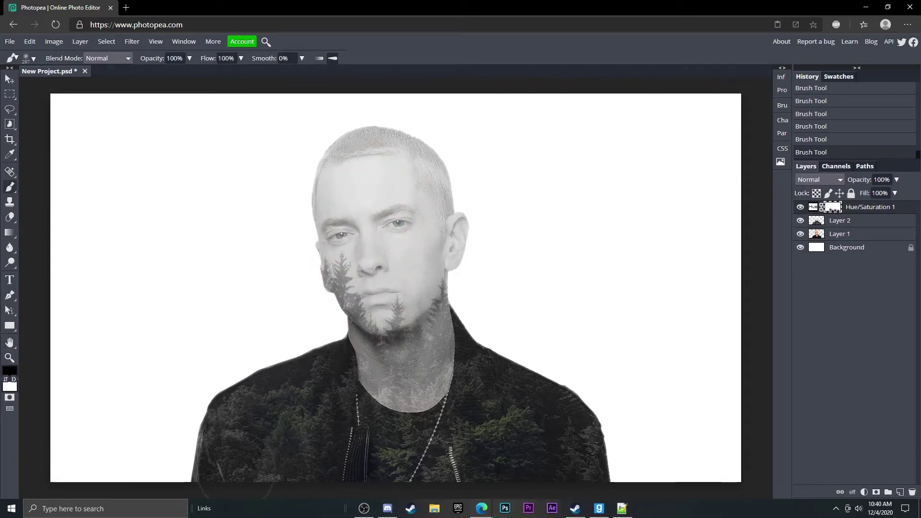
{"action": "left_click", "coordinate": [402, 370]}
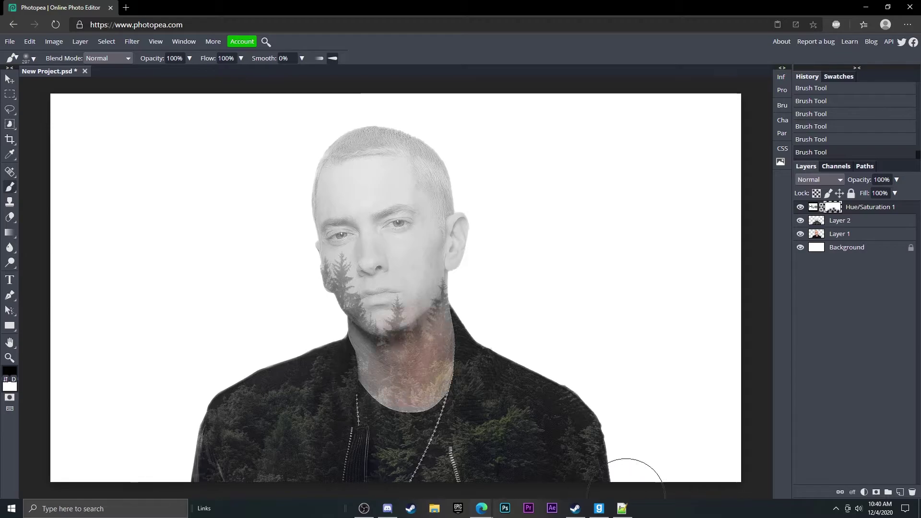
{"action": "key", "text": "ctrl+z"}
Restore colour along the right shoulder with a fresh stroke after undoing the lower strokes
{"action": "left_click", "coordinate": [182, 463]}
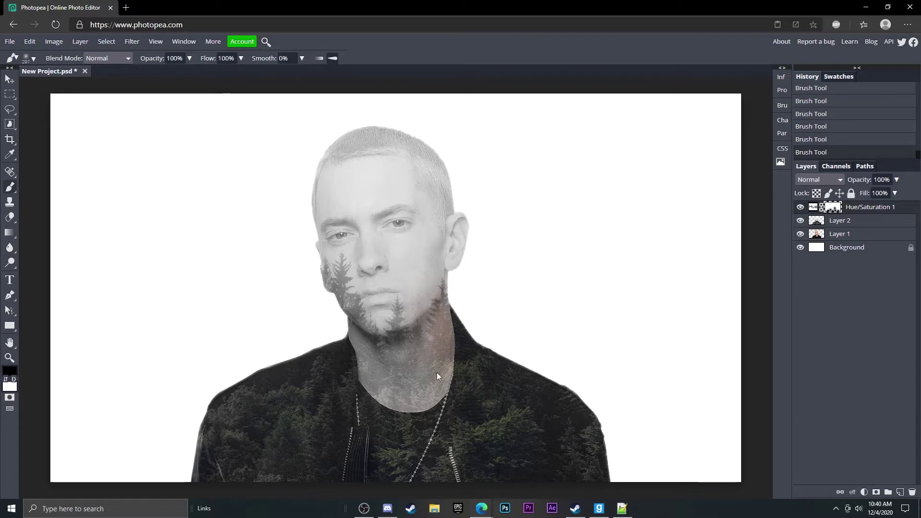
{"action": "left_click", "coordinate": [575, 396]}
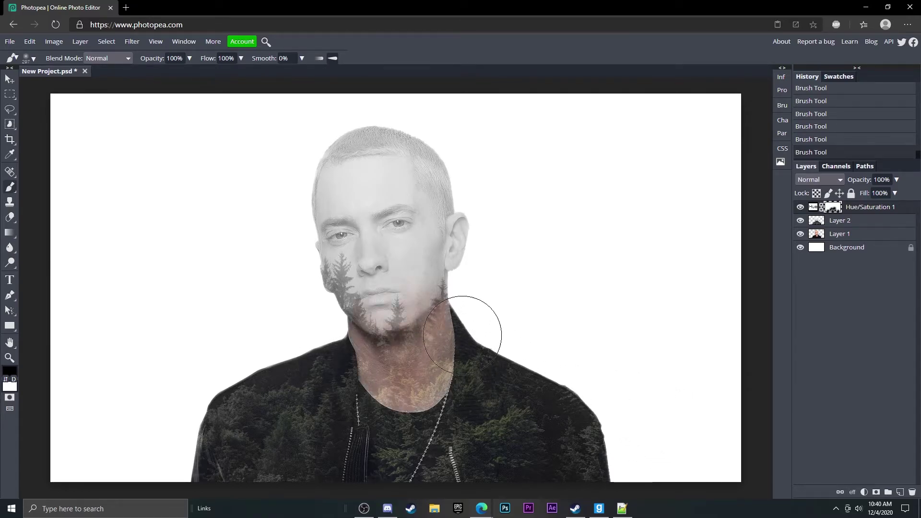
{"action": "key", "text": "ctrl+z"}
{"action": "key", "text": "ctrl+z"}
{"action": "key", "text": "ctrl+z"}
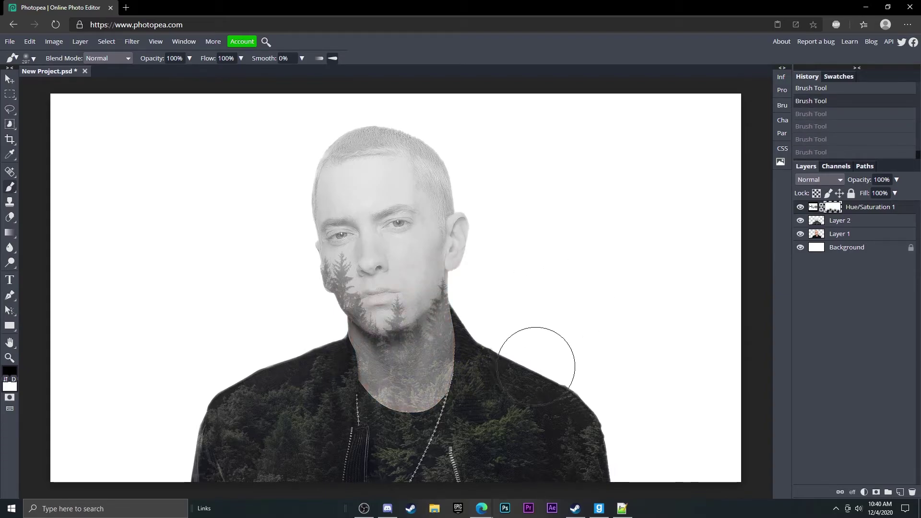
{"action": "left_click_drag", "start_coordinate": [538, 353], "coordinate": [562, 364]}
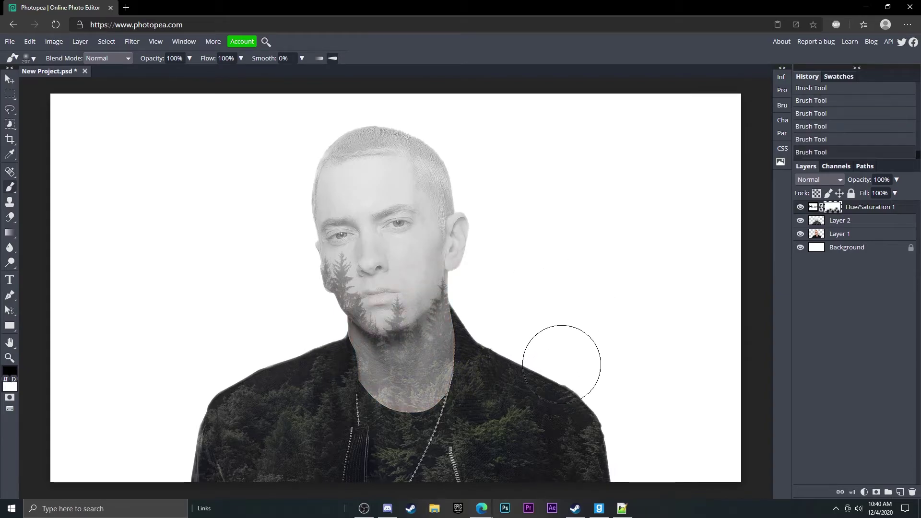
Add a mask to Layer 2 and brush faint forest texture onto the left cheek, chin and neck
{"action": "left_click", "coordinate": [821, 225]}
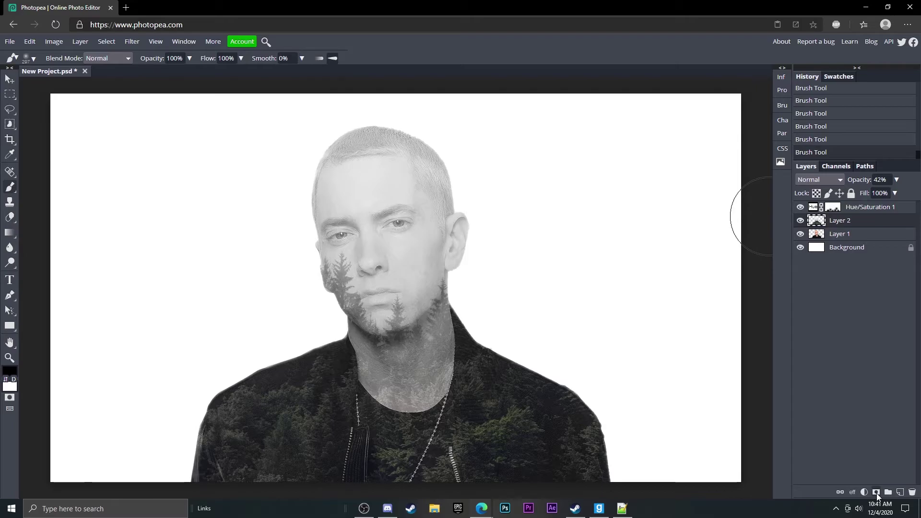
{"action": "left_click", "coordinate": [876, 492]}
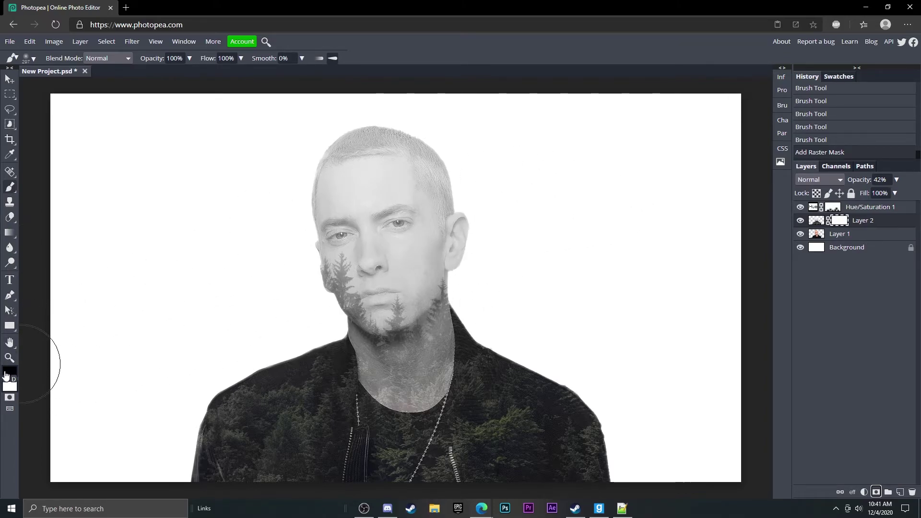
{"action": "mouse_move", "coordinate": [408, 263]}
{"action": "left_mouse_down"}
{"action": "mouse_move", "coordinate": [381, 263]}
{"action": "mouse_move", "coordinate": [357, 231]}
{"action": "mouse_move", "coordinate": [391, 291]}
{"action": "left_mouse_up"}
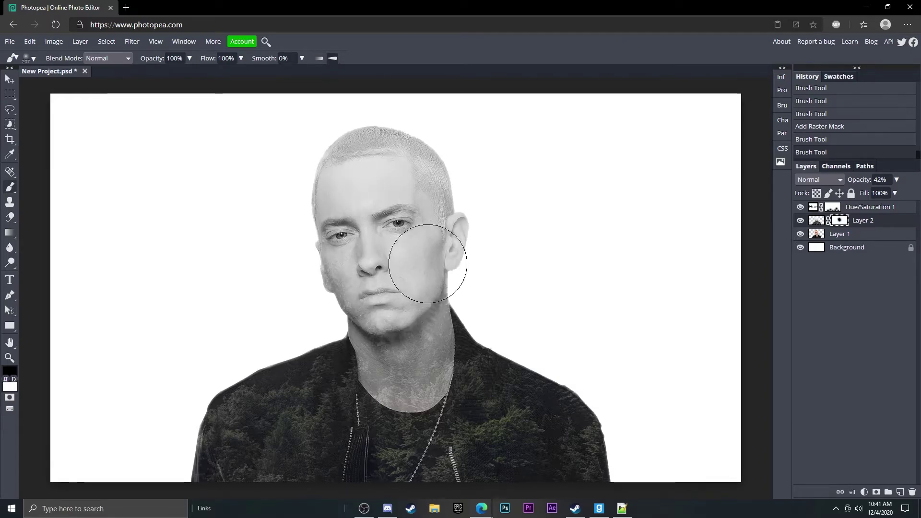
{"action": "key", "text": "ctrl+z"}
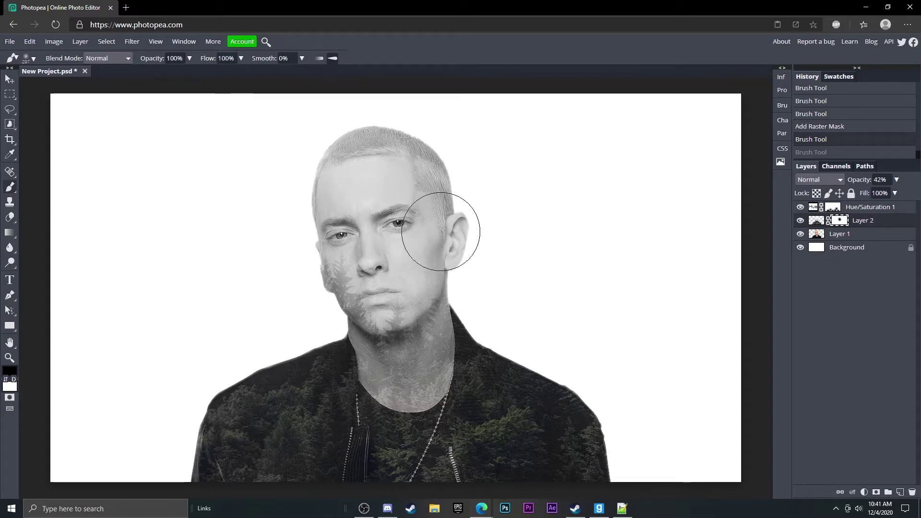
{"action": "mouse_move", "coordinate": [429, 239]}
{"action": "left_mouse_down"}
{"action": "mouse_move", "coordinate": [403, 275]}
{"action": "mouse_move", "coordinate": [421, 275]}
{"action": "mouse_move", "coordinate": [401, 283]}
{"action": "left_mouse_up"}
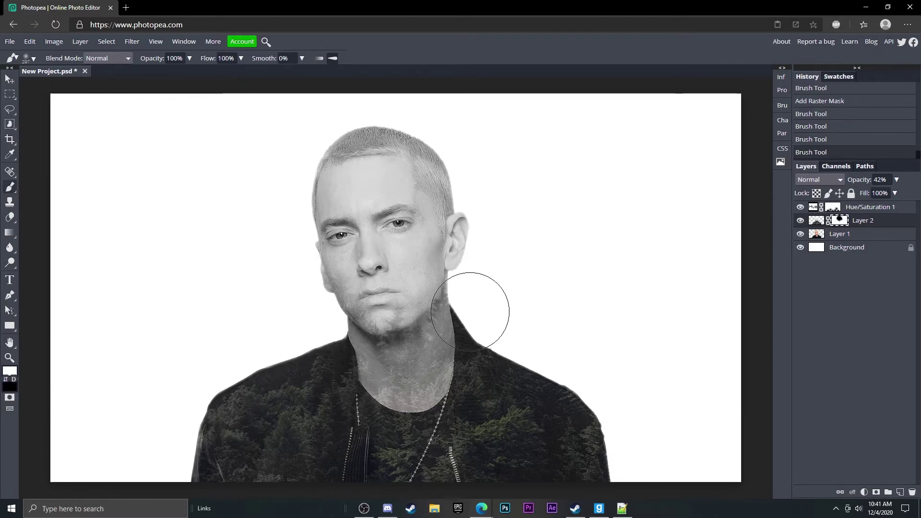
{"action": "left_click_drag", "start_coordinate": [473, 308], "coordinate": [412, 355]}
{"action": "mouse_move", "coordinate": [319, 329]}
{"action": "left_mouse_down"}
{"action": "mouse_move", "coordinate": [284, 276]}
{"action": "mouse_move", "coordinate": [332, 332]}
{"action": "mouse_move", "coordinate": [298, 291]}
{"action": "left_mouse_up"}
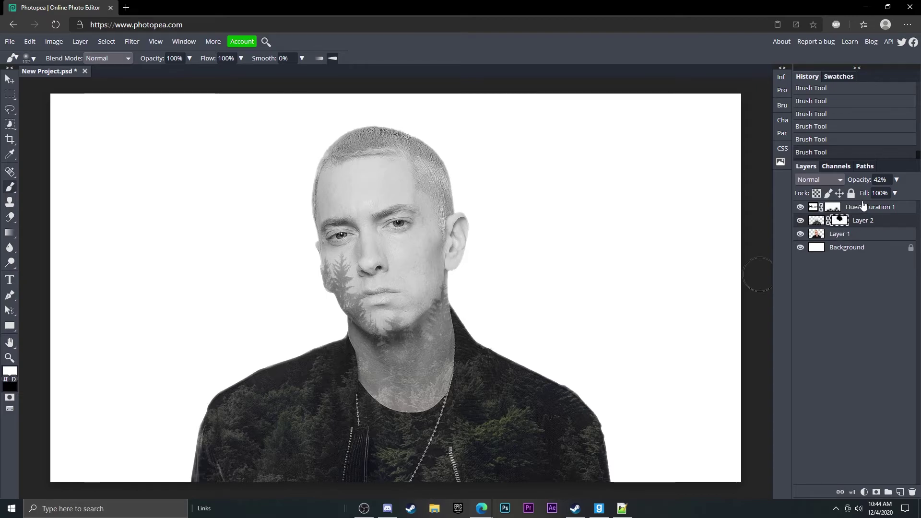
Try Layer 2 at about 77% opacity, then return it to 100%
{"action": "left_click", "coordinate": [896, 180]}
{"action": "left_click", "coordinate": [901, 193]}
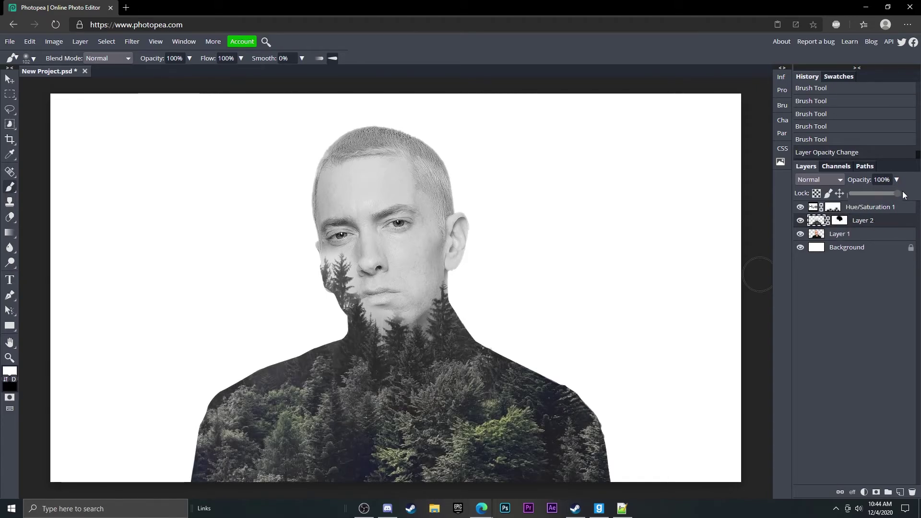
{"action": "left_click_drag", "start_coordinate": [902, 194], "coordinate": [887, 196]}
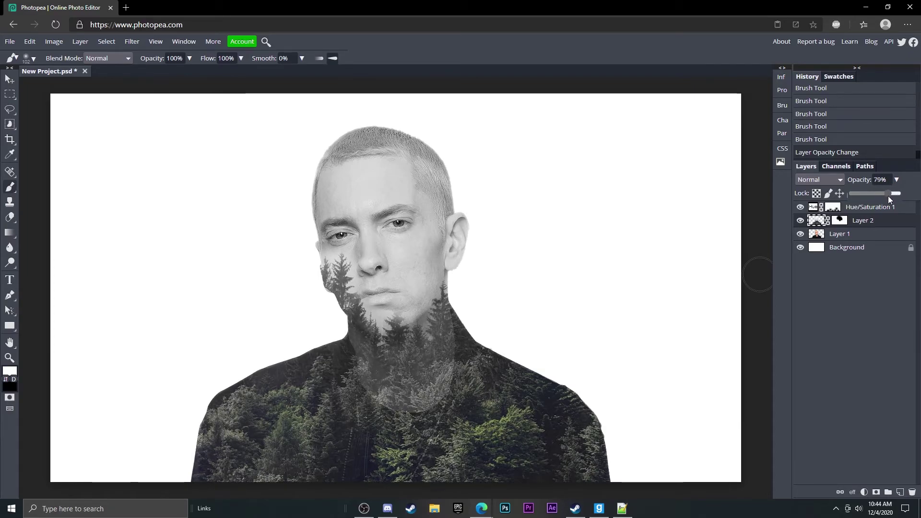
{"action": "left_click_drag", "start_coordinate": [889, 196], "coordinate": [902, 192]}
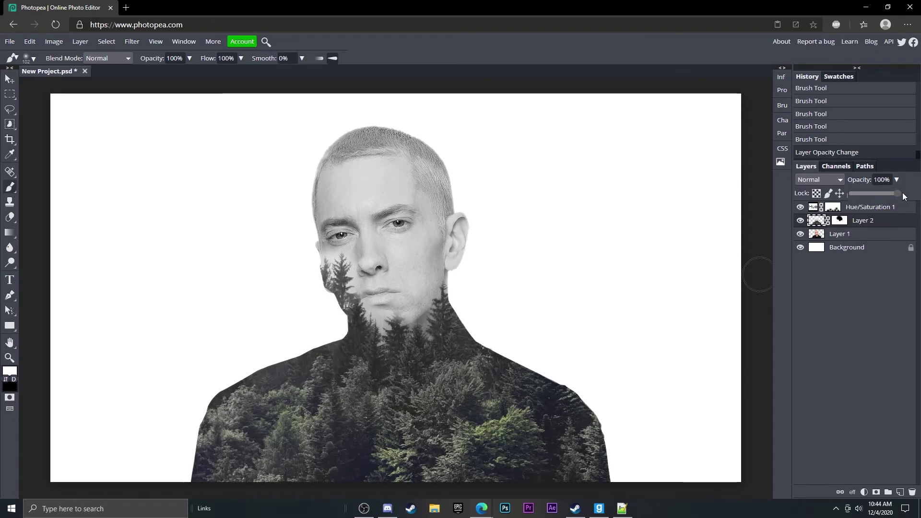
{"action": "left_click_drag", "start_coordinate": [893, 194], "coordinate": [899, 193]}
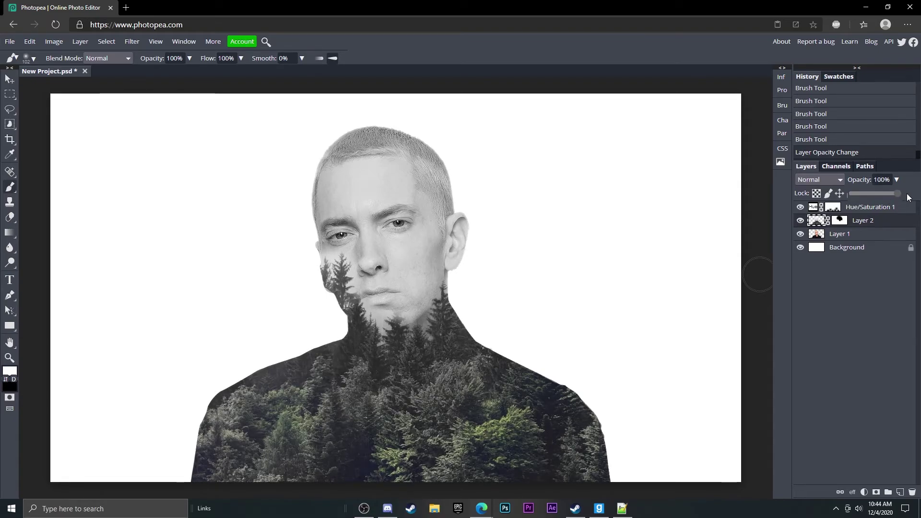
Brush more forest over the neck and chin on Layer 2's mask, undoing and redoing strokes
{"action": "left_click", "coordinate": [847, 221]}
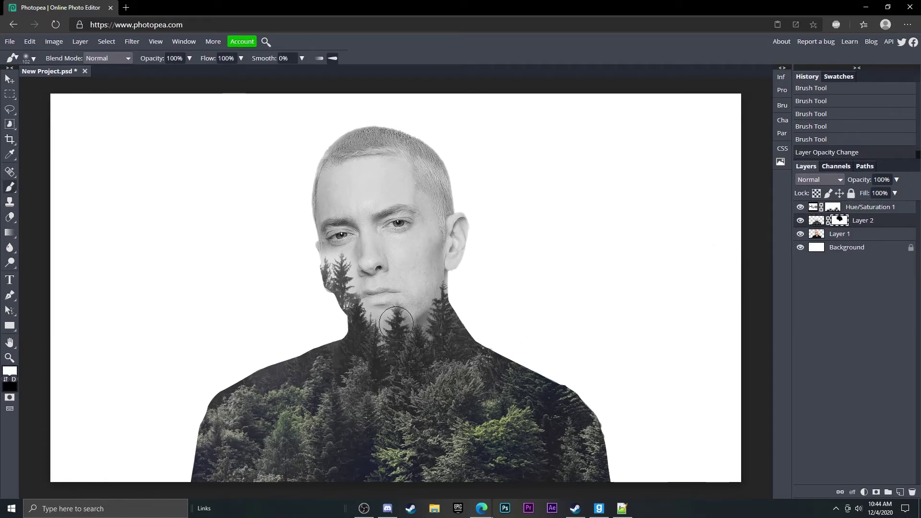
{"action": "mouse_move", "coordinate": [396, 311]}
{"action": "left_mouse_down"}
{"action": "mouse_move", "coordinate": [410, 334]}
{"action": "mouse_move", "coordinate": [394, 302]}
{"action": "mouse_move", "coordinate": [403, 330]}
{"action": "mouse_move", "coordinate": [445, 324]}
{"action": "left_mouse_up"}
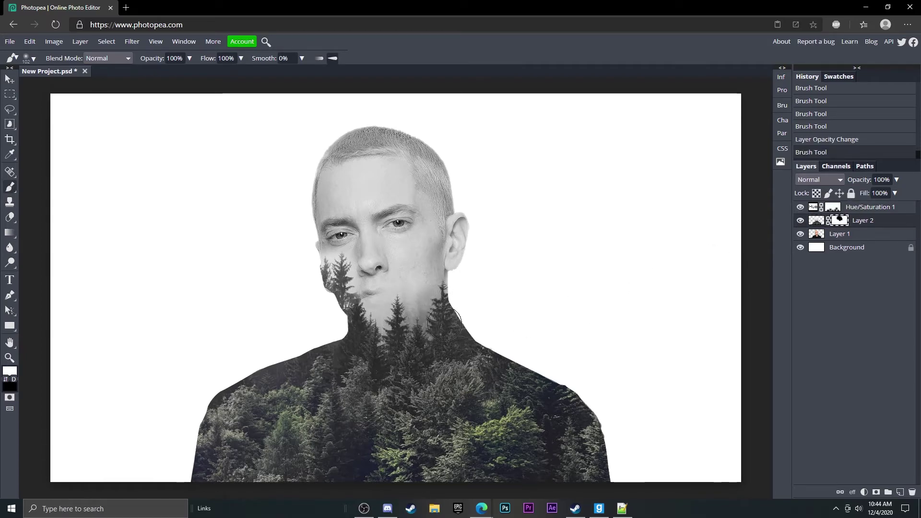
{"action": "mouse_move", "coordinate": [431, 279]}
{"action": "left_mouse_down"}
{"action": "mouse_move", "coordinate": [375, 293]}
{"action": "mouse_move", "coordinate": [375, 318]}
{"action": "mouse_move", "coordinate": [322, 253]}
{"action": "mouse_move", "coordinate": [351, 291]}
{"action": "mouse_move", "coordinate": [320, 205]}
{"action": "mouse_move", "coordinate": [329, 221]}
{"action": "mouse_move", "coordinate": [360, 149]}
{"action": "left_mouse_up"}
{"action": "key", "text": "ctrl+z"}
{"action": "key", "text": "ctrl+z"}
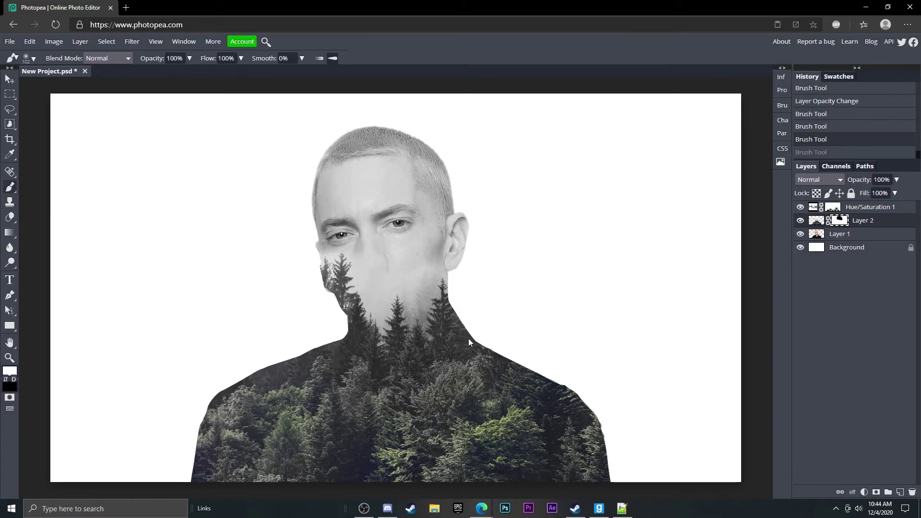
{"action": "key", "text": "ctrl+z"}
{"action": "key", "text": "ctrl+z"}
{"action": "key", "text": "ctrl+z"}
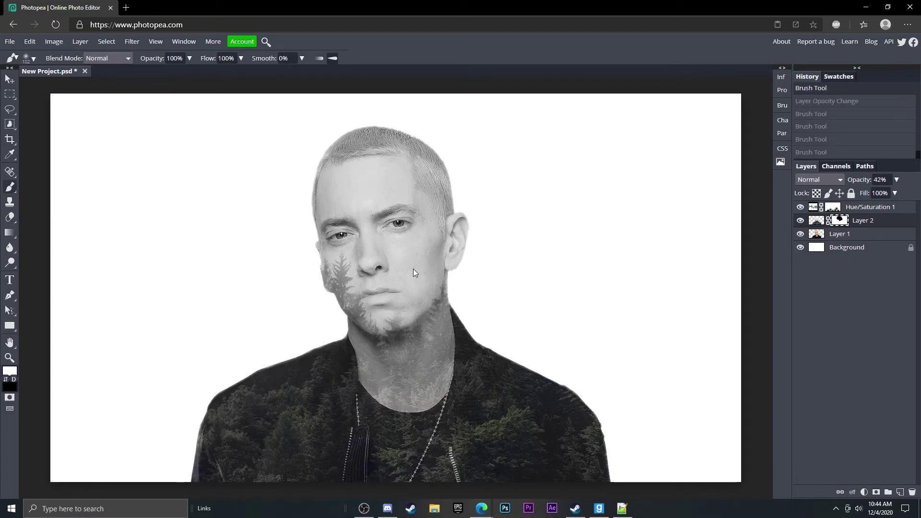
{"action": "key", "text": "ctrl+shift+z"}
Paint black on the mask to hide forest from face, chin, jaw and left cheek; fade Layer 2 to 73%
{"action": "key", "text": "x"}
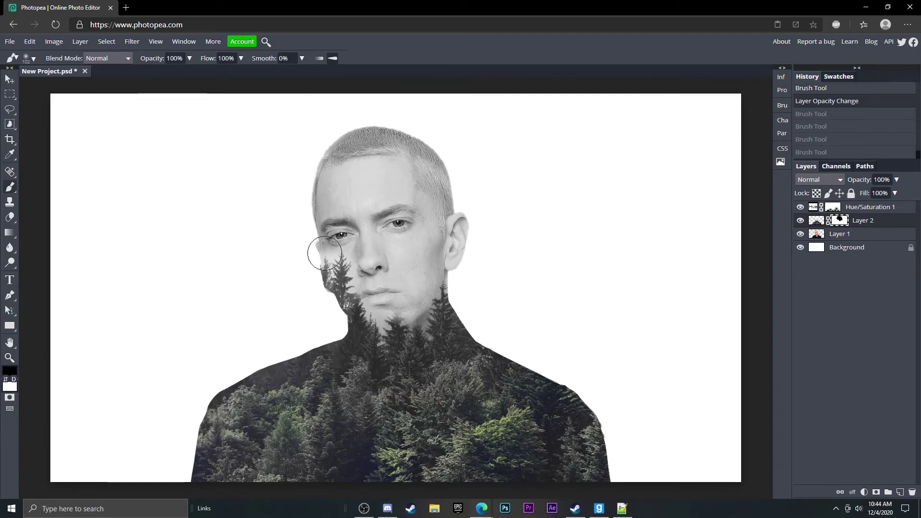
{"action": "mouse_move", "coordinate": [330, 259]}
{"action": "left_mouse_down"}
{"action": "mouse_move", "coordinate": [384, 307]}
{"action": "mouse_move", "coordinate": [413, 319]}
{"action": "left_mouse_up"}
{"action": "left_click_drag", "start_coordinate": [411, 269], "coordinate": [430, 277]}
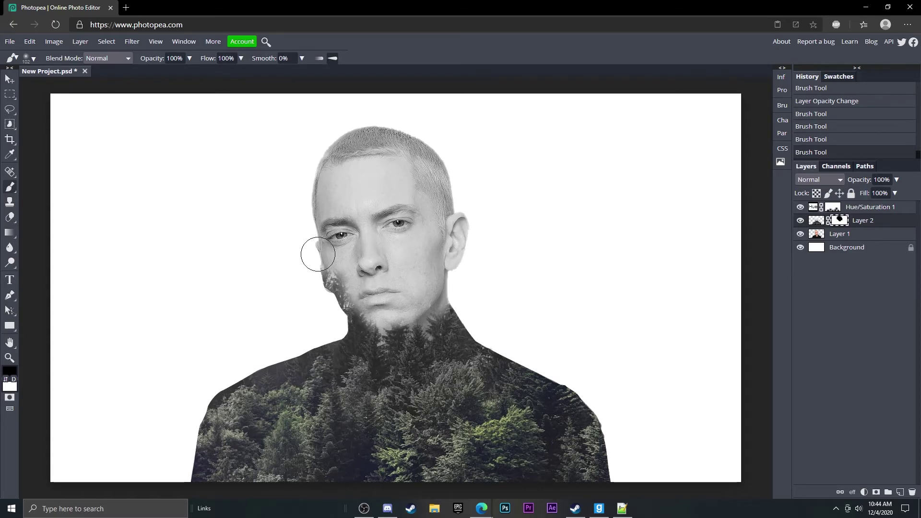
{"action": "mouse_move", "coordinate": [319, 254]}
{"action": "left_mouse_down"}
{"action": "mouse_move", "coordinate": [332, 282]}
{"action": "mouse_move", "coordinate": [374, 309]}
{"action": "left_mouse_up"}
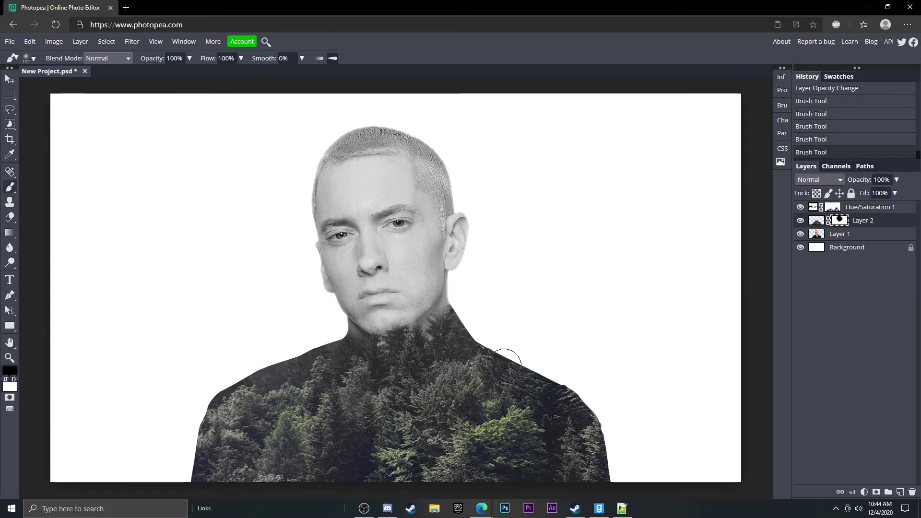
{"action": "key", "text": "x"}
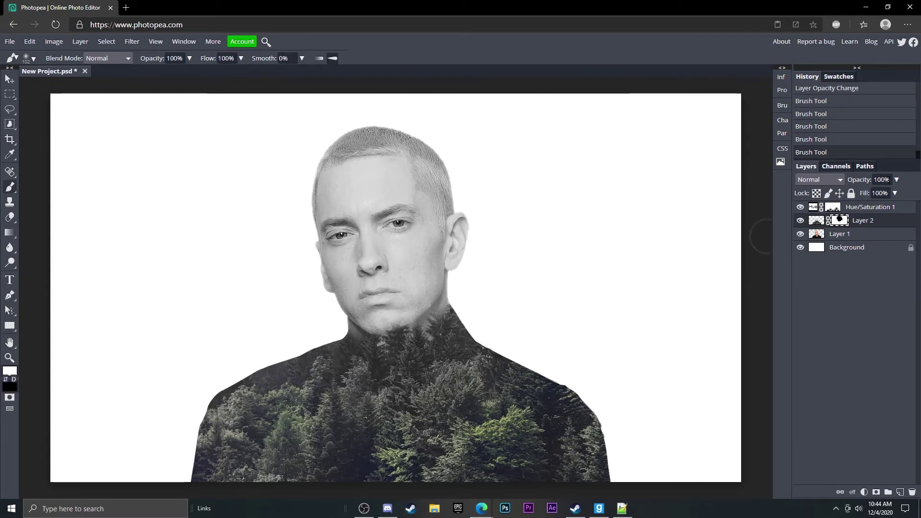
{"action": "left_click_drag", "start_coordinate": [894, 192], "coordinate": [885, 193]}
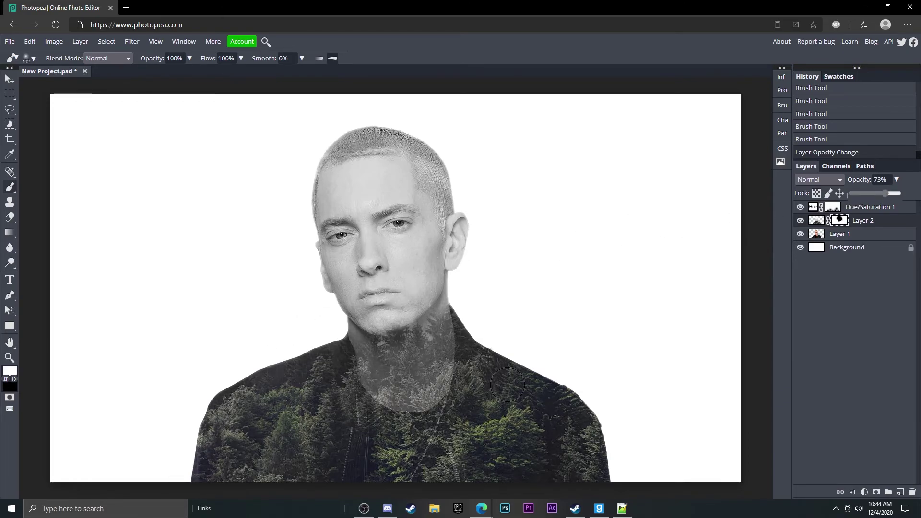
{"action": "left_click", "coordinate": [833, 207]}
Add a Curves 1 adjustment with an S-curve that deepens shadows, toggling it to compare
{"action": "left_click", "coordinate": [469, 431]}
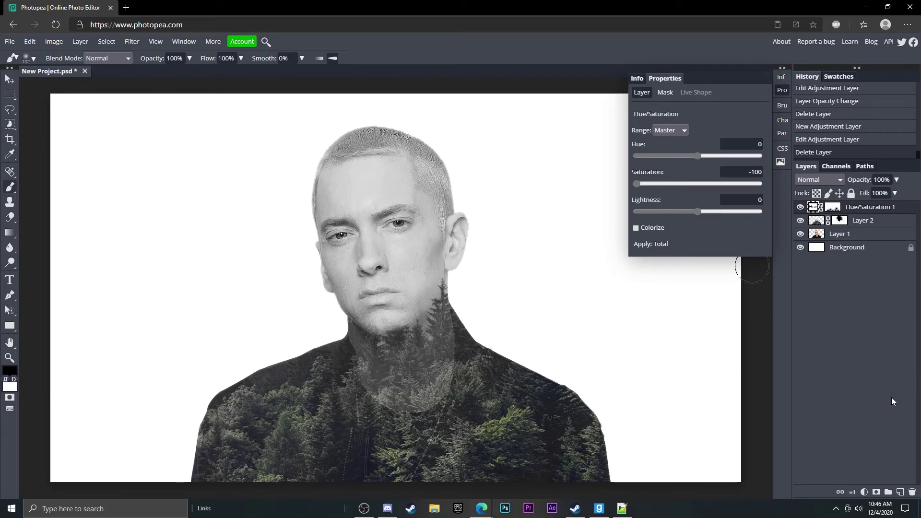
{"action": "left_click", "coordinate": [864, 492]}
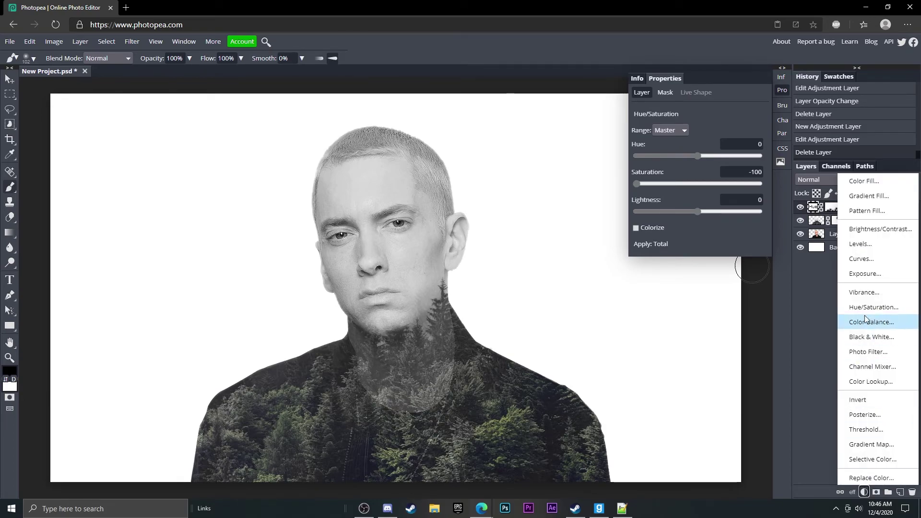
{"action": "left_click", "coordinate": [863, 260]}
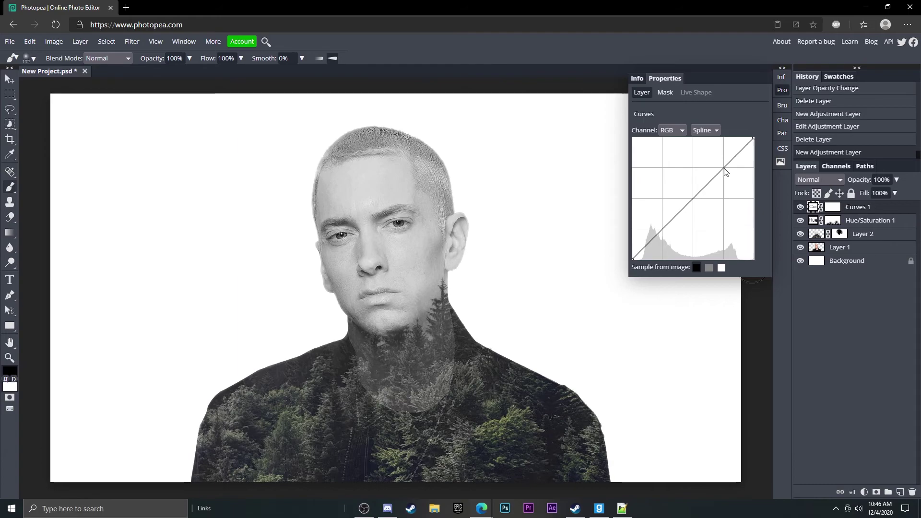
{"action": "mouse_move", "coordinate": [730, 164]}
{"action": "left_mouse_down"}
{"action": "mouse_move", "coordinate": [699, 160]}
{"action": "mouse_move", "coordinate": [725, 166]}
{"action": "left_mouse_up"}
{"action": "left_click_drag", "start_coordinate": [667, 221], "coordinate": [662, 235]}
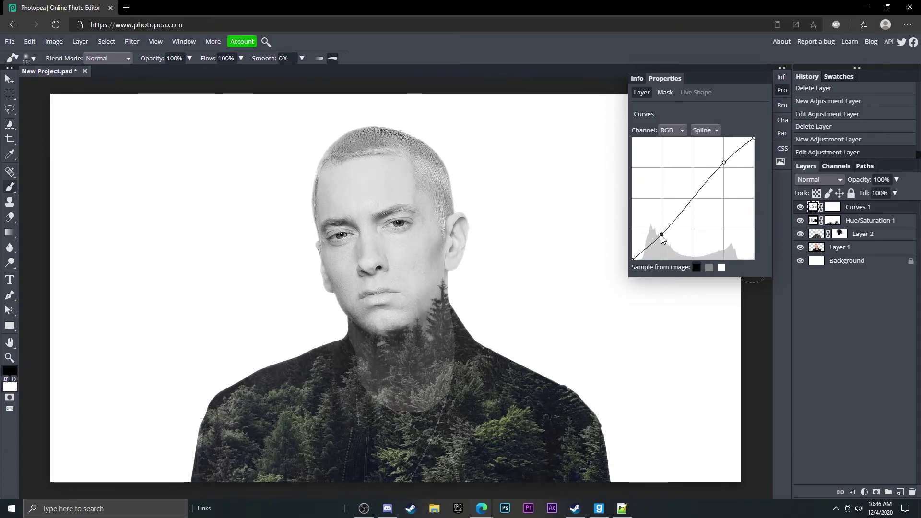
{"action": "left_click", "coordinate": [800, 207]}
{"action": "left_click", "coordinate": [800, 207]}
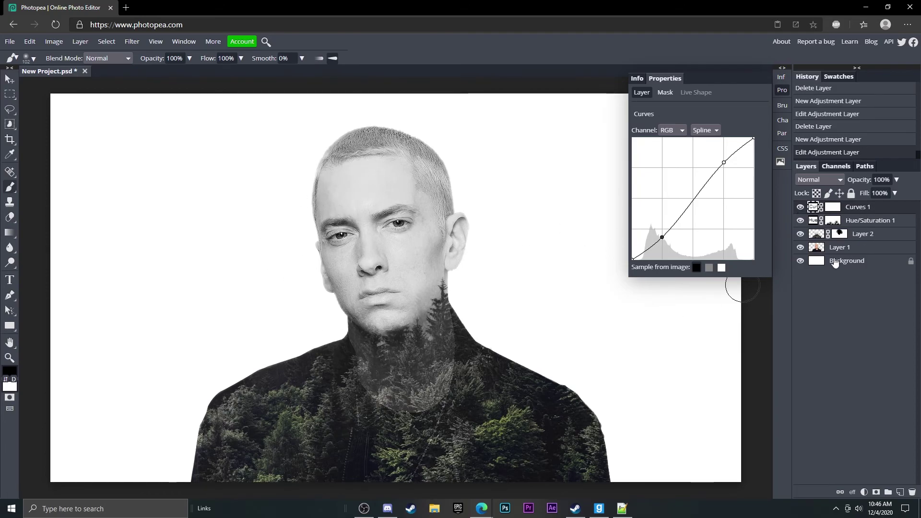
{"action": "left_click", "coordinate": [872, 222]}
{"action": "left_click", "coordinate": [867, 235]}
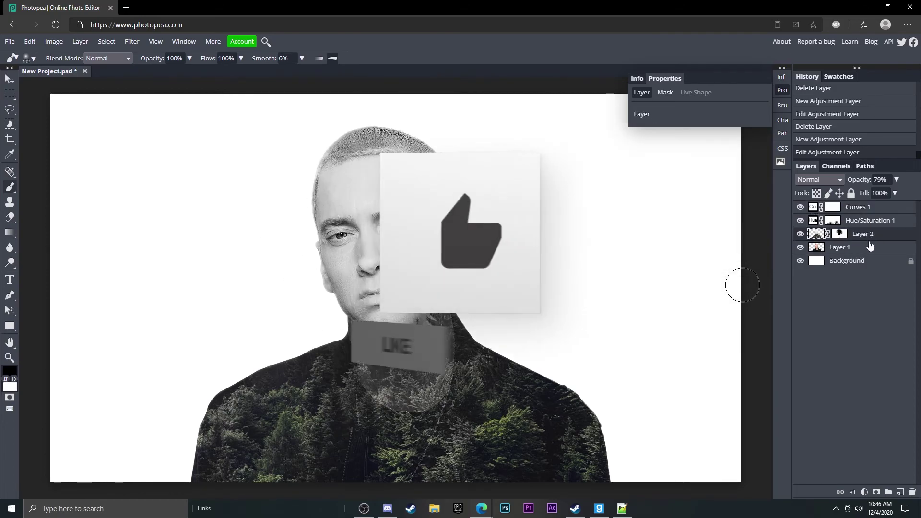